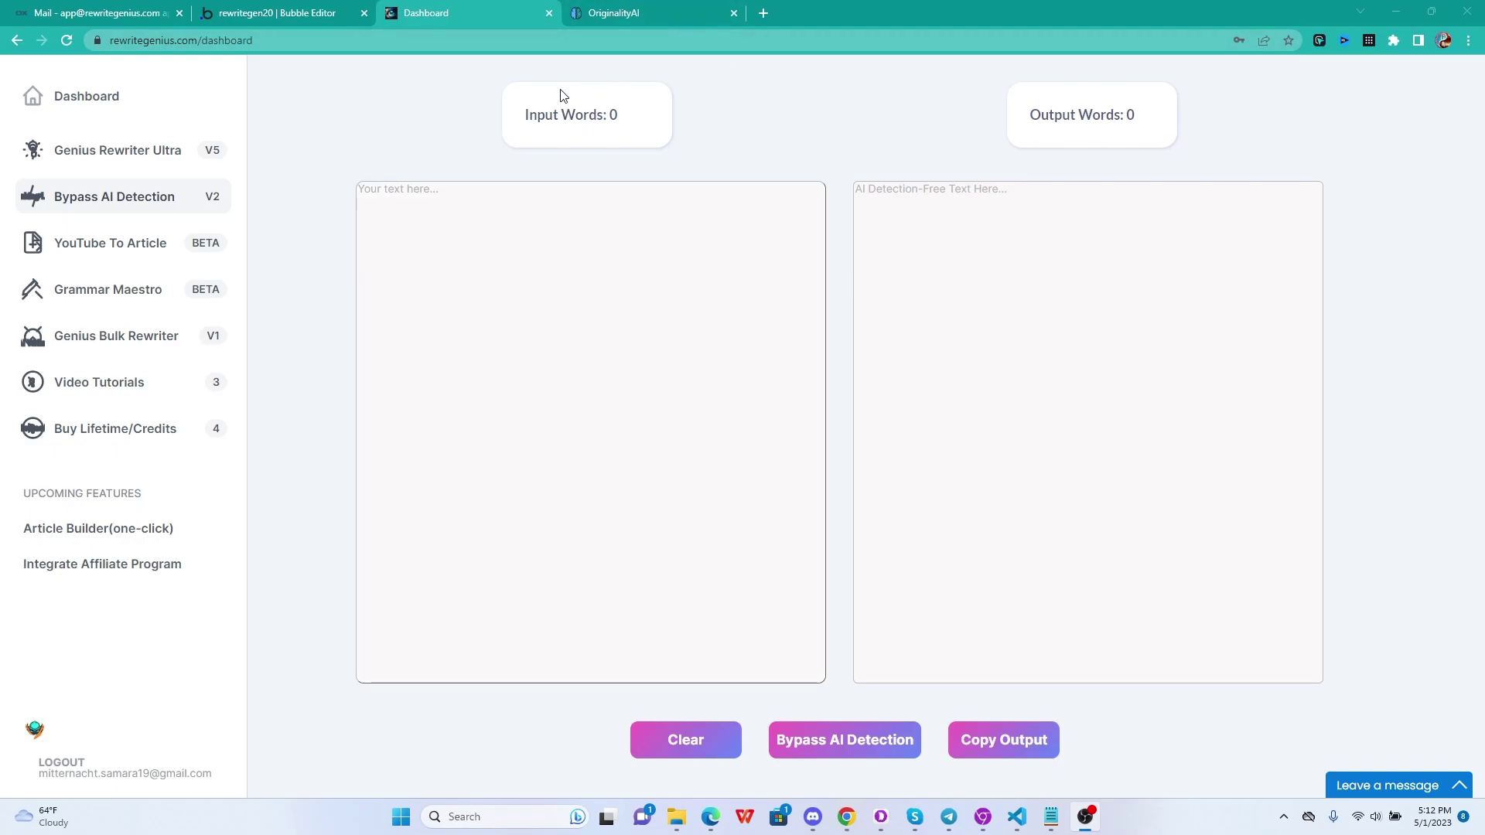
Turn off Check Plagiarism on the Originality.AI scan page.
left_click(649, 10)
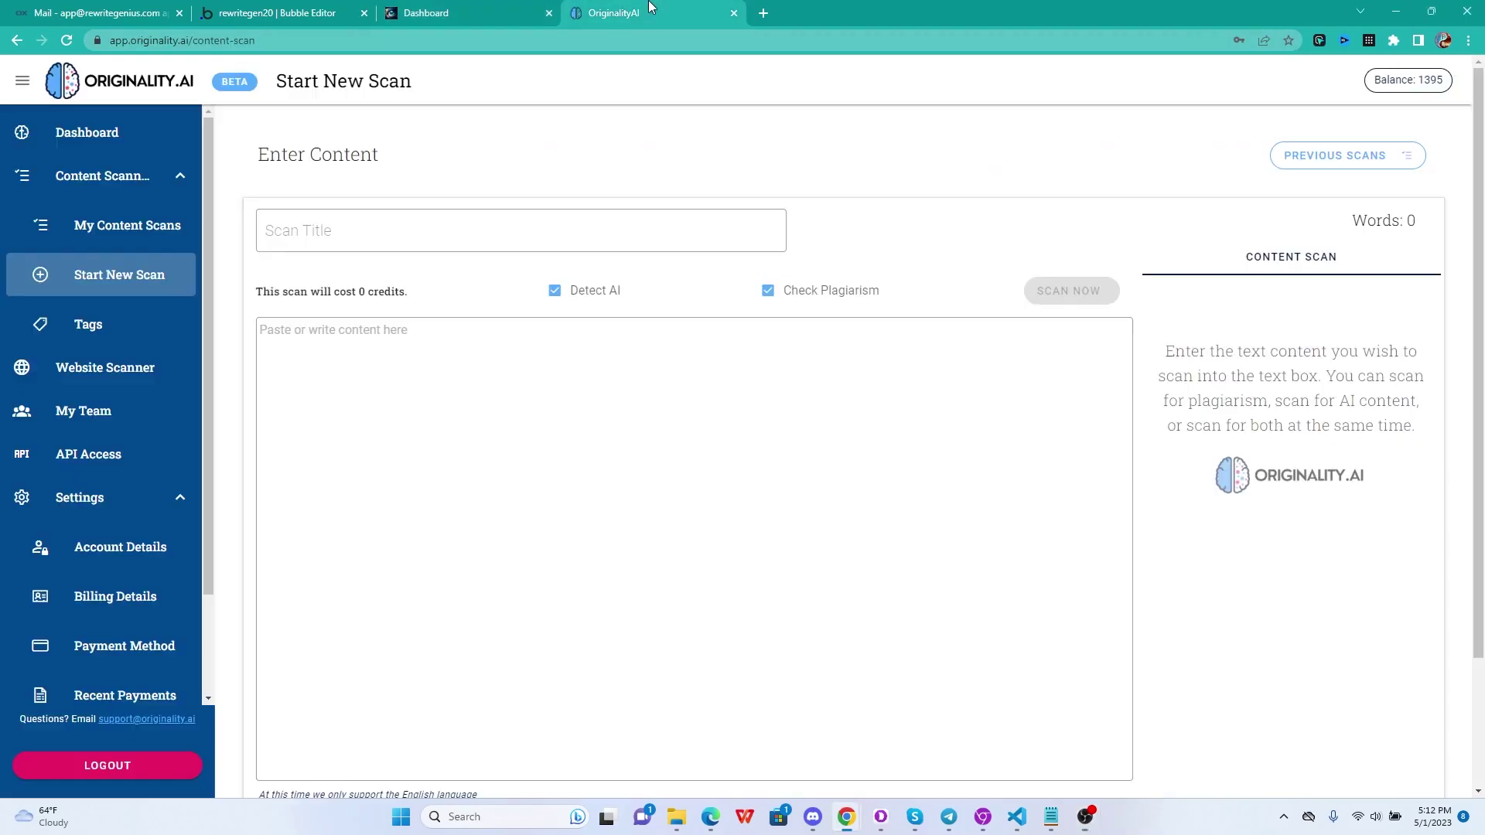
left_click(783, 290)
left_click(456, 10)
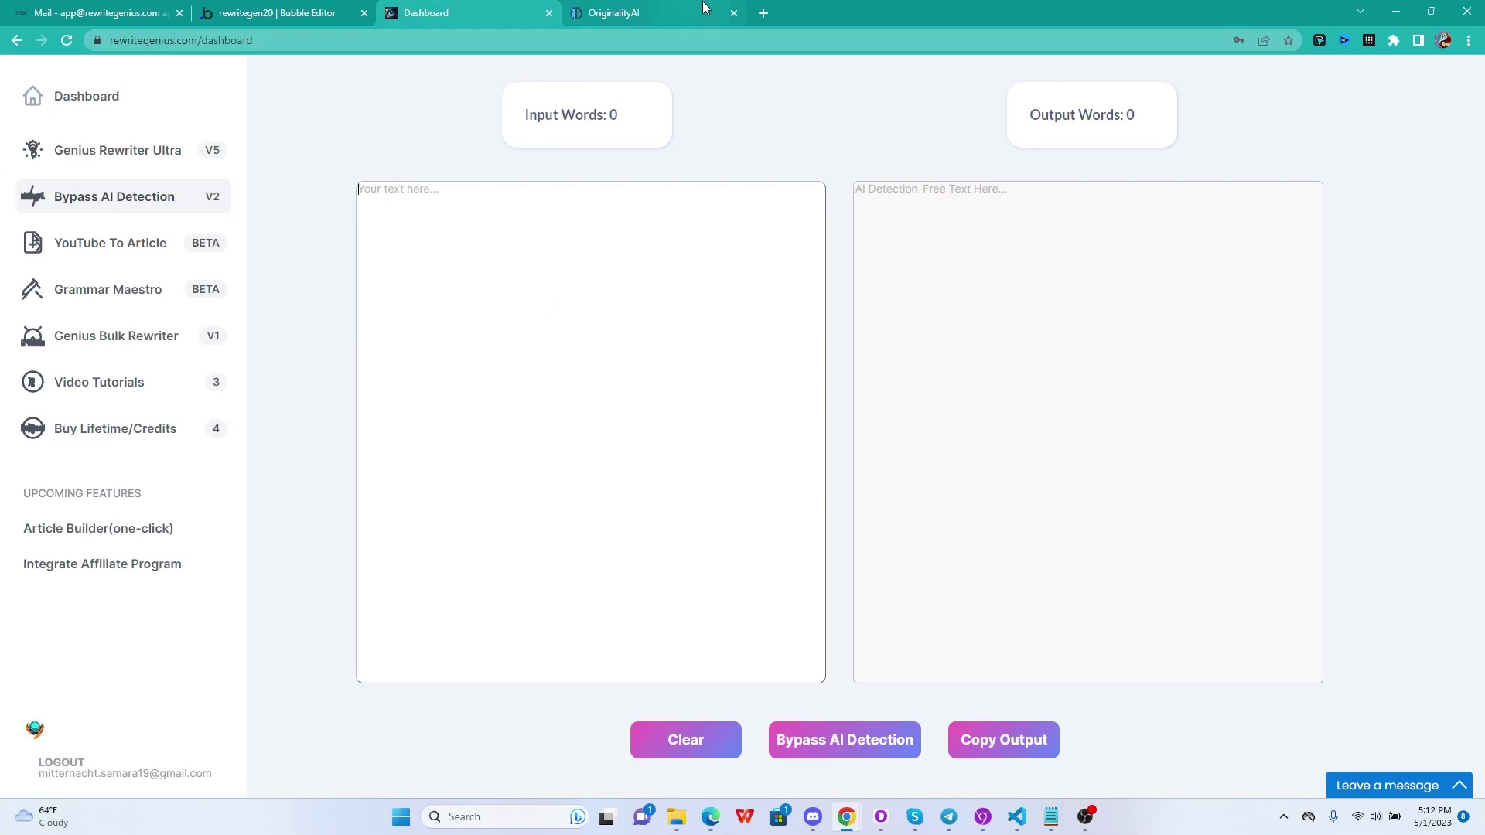
left_click(489, 384)
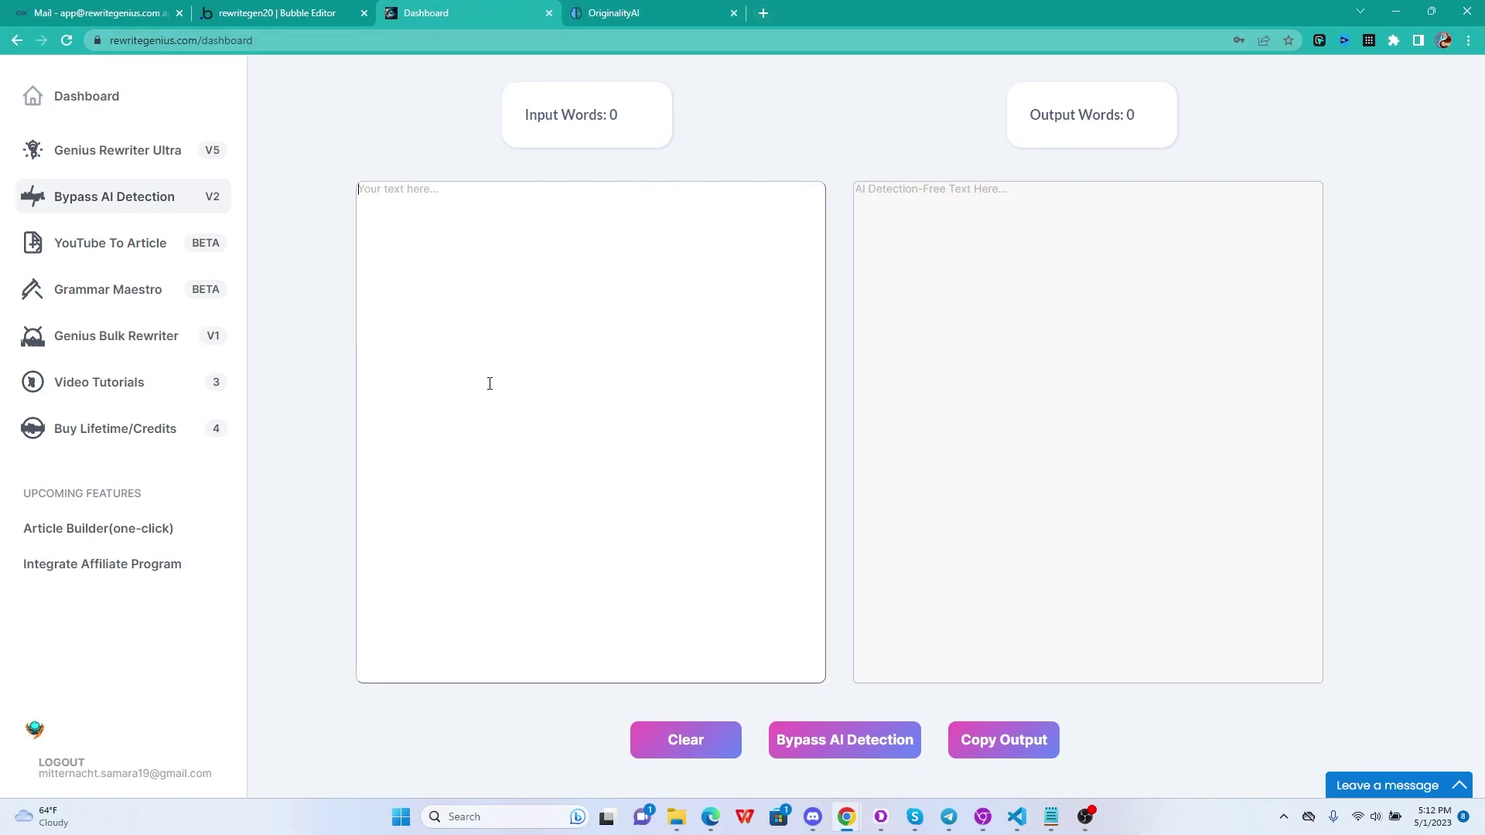
In a new ChatGPT tab, ask 'Write me two paragraphs on what is SEO'.
left_click(763, 16)
type("chat.openai.com")
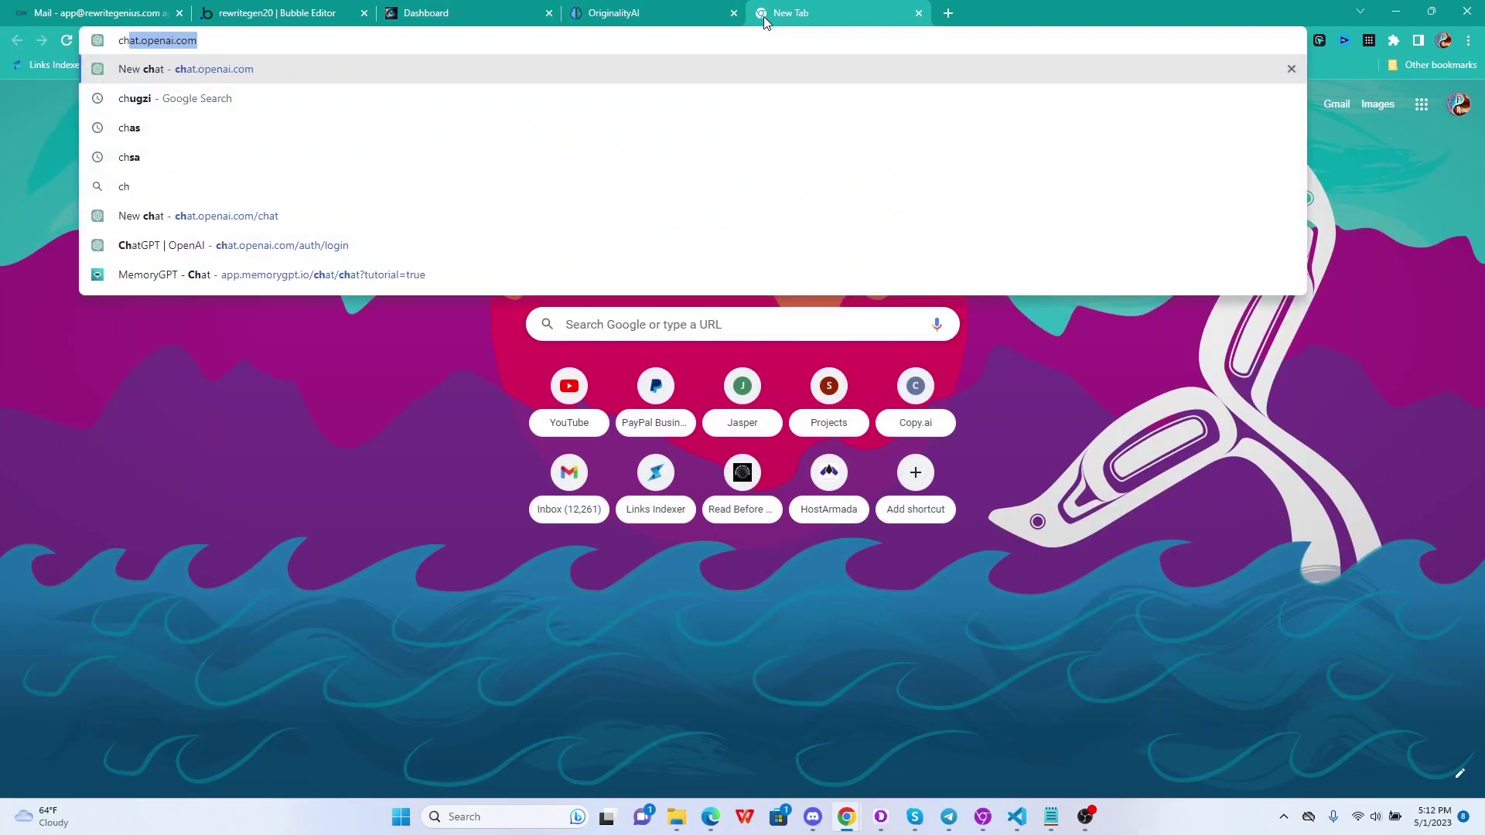
key("Return")
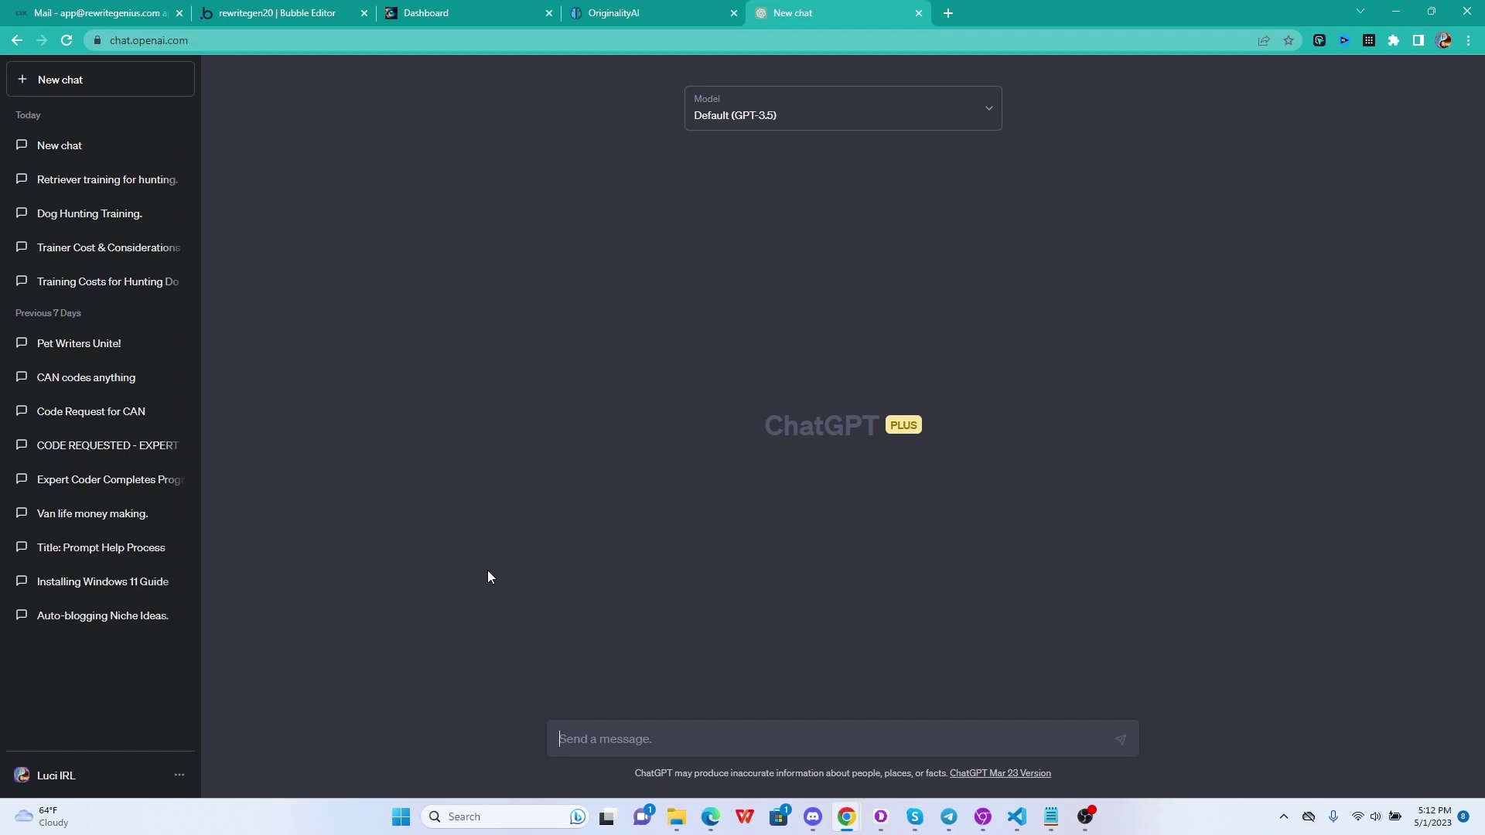
type("Write me")
type(" an ai")
key("BackSpace")
key("BackSpace")
key("BackSpace")
key("BackSpace")
key("BackSpace")
type("two paragraphs on ")
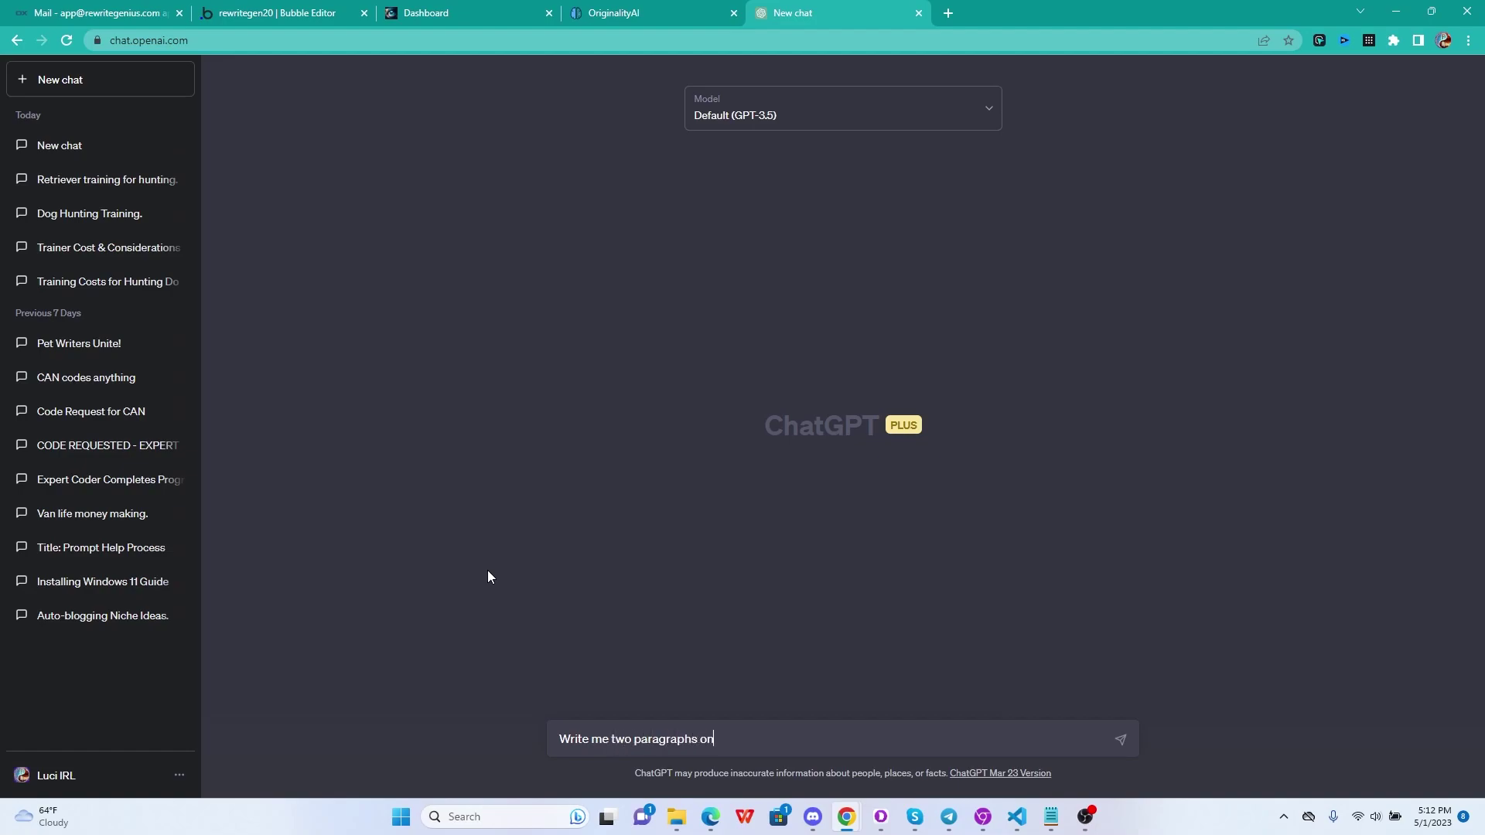
type("what is SEO")
key("Return")
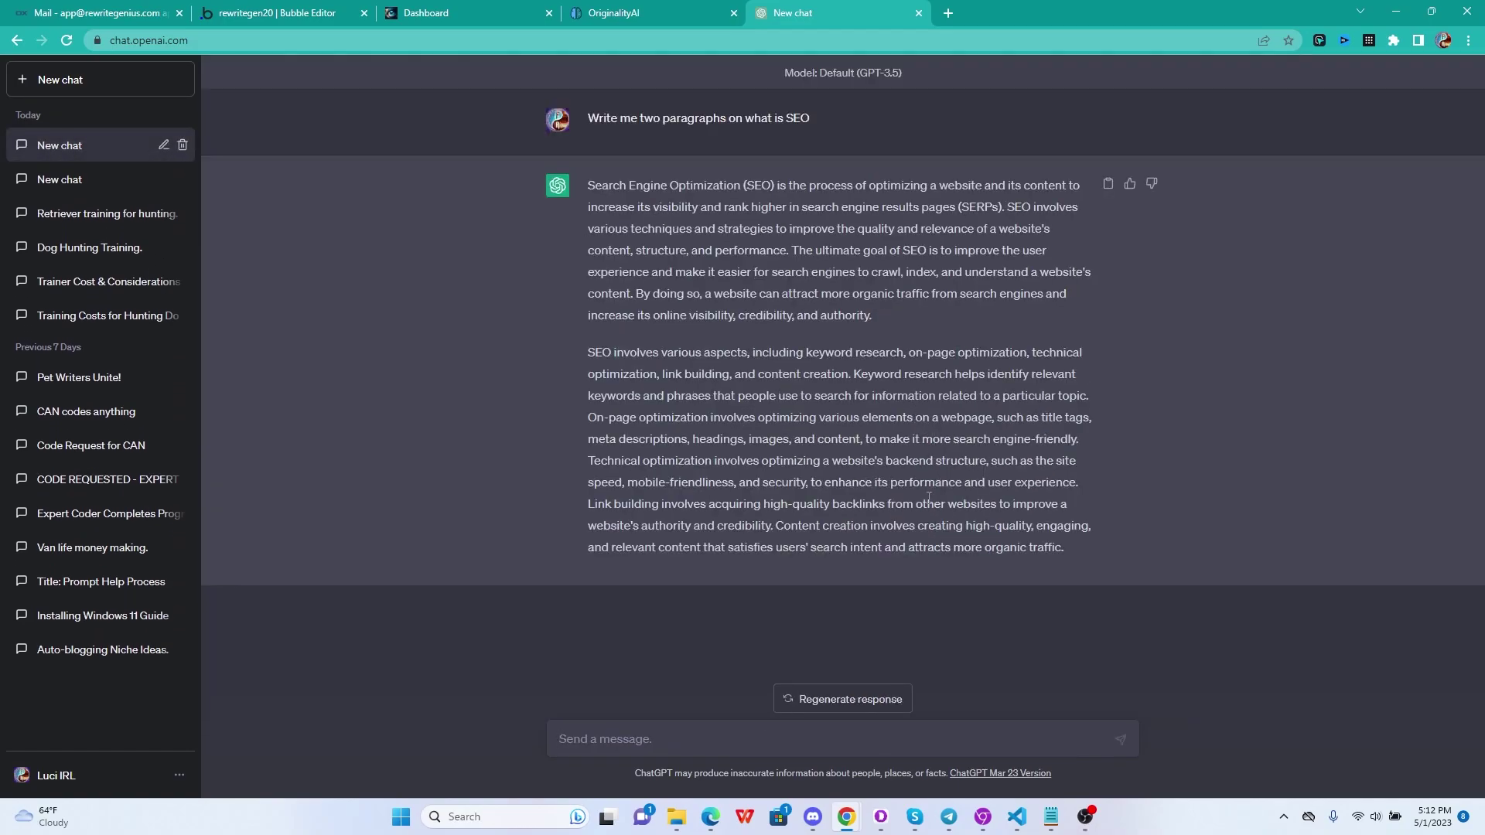
Scan ChatGPT's two-paragraph SEO answer in Originality.AI, which scores 0% Original, 100% AI.
left_click_drag(1078, 571, 582, 185)
key("ctrl+c")
left_click(628, 13)
left_click(640, 381)
key("ctrl+v")
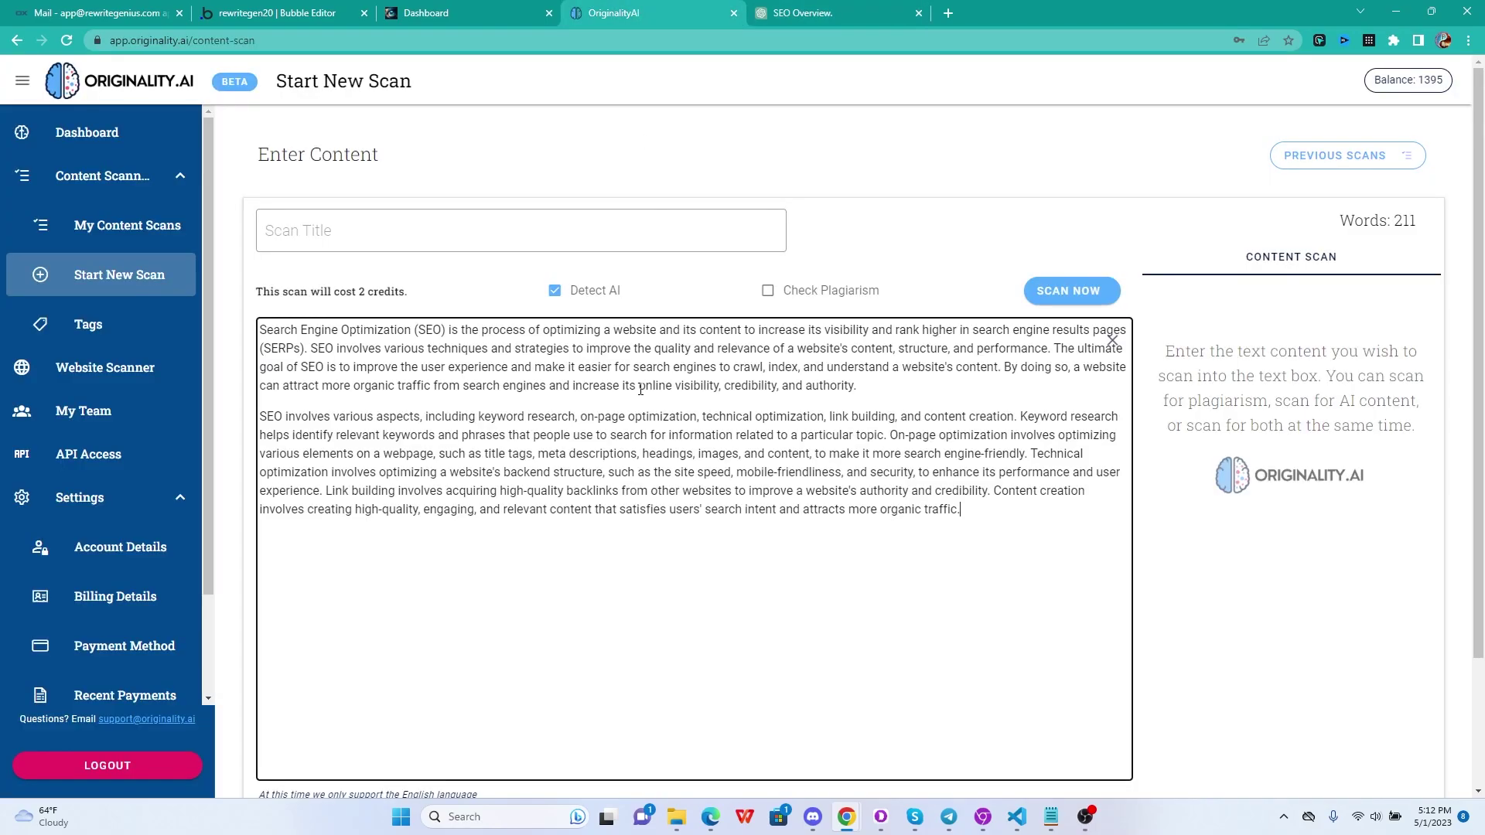
left_click(1032, 297)
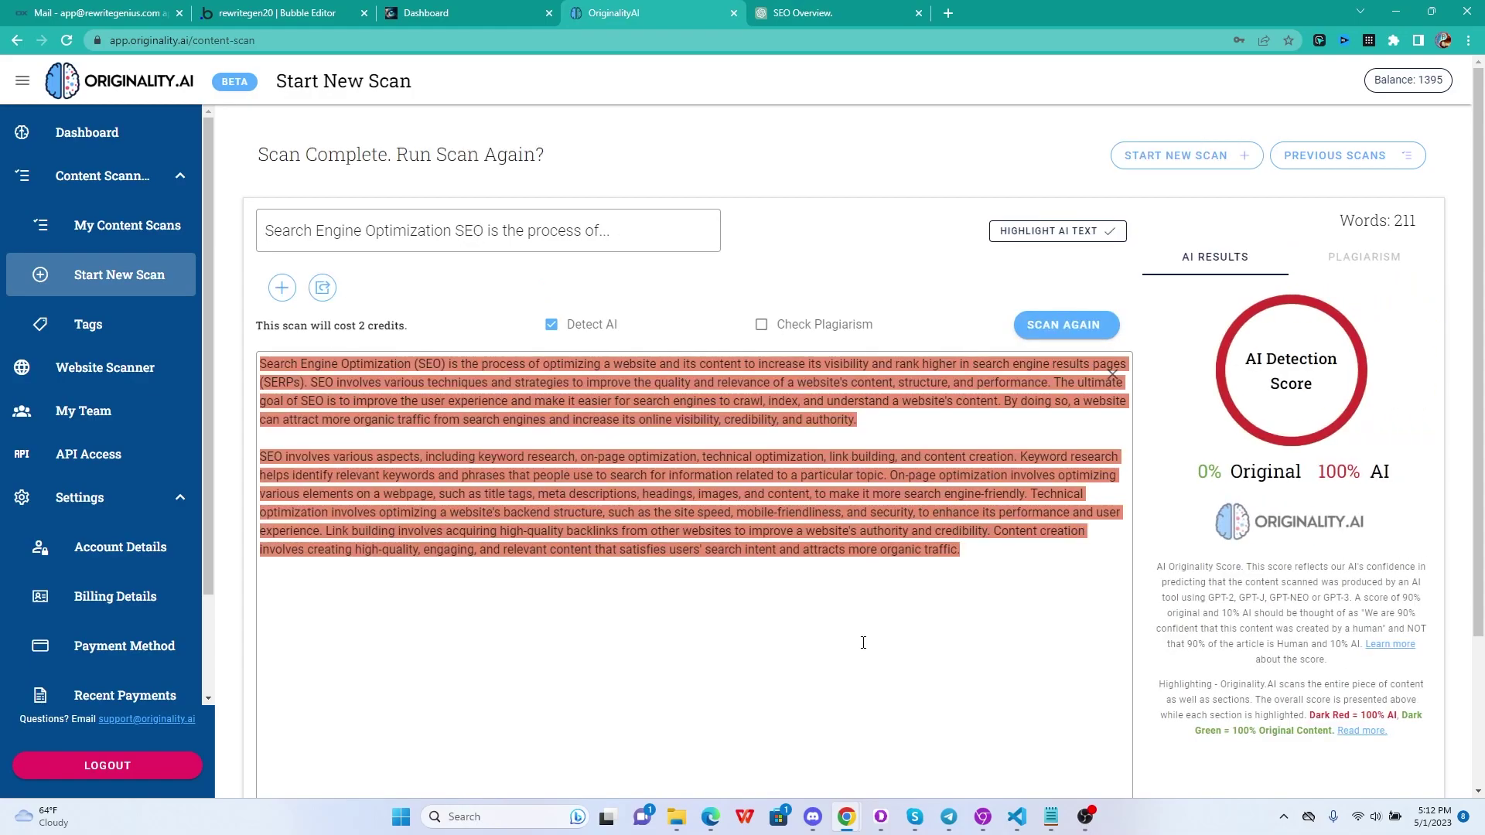
Rewrite the pasted SEO text with Genius Rewriter Ultra V5 into a 194-word version.
left_click(439, 19)
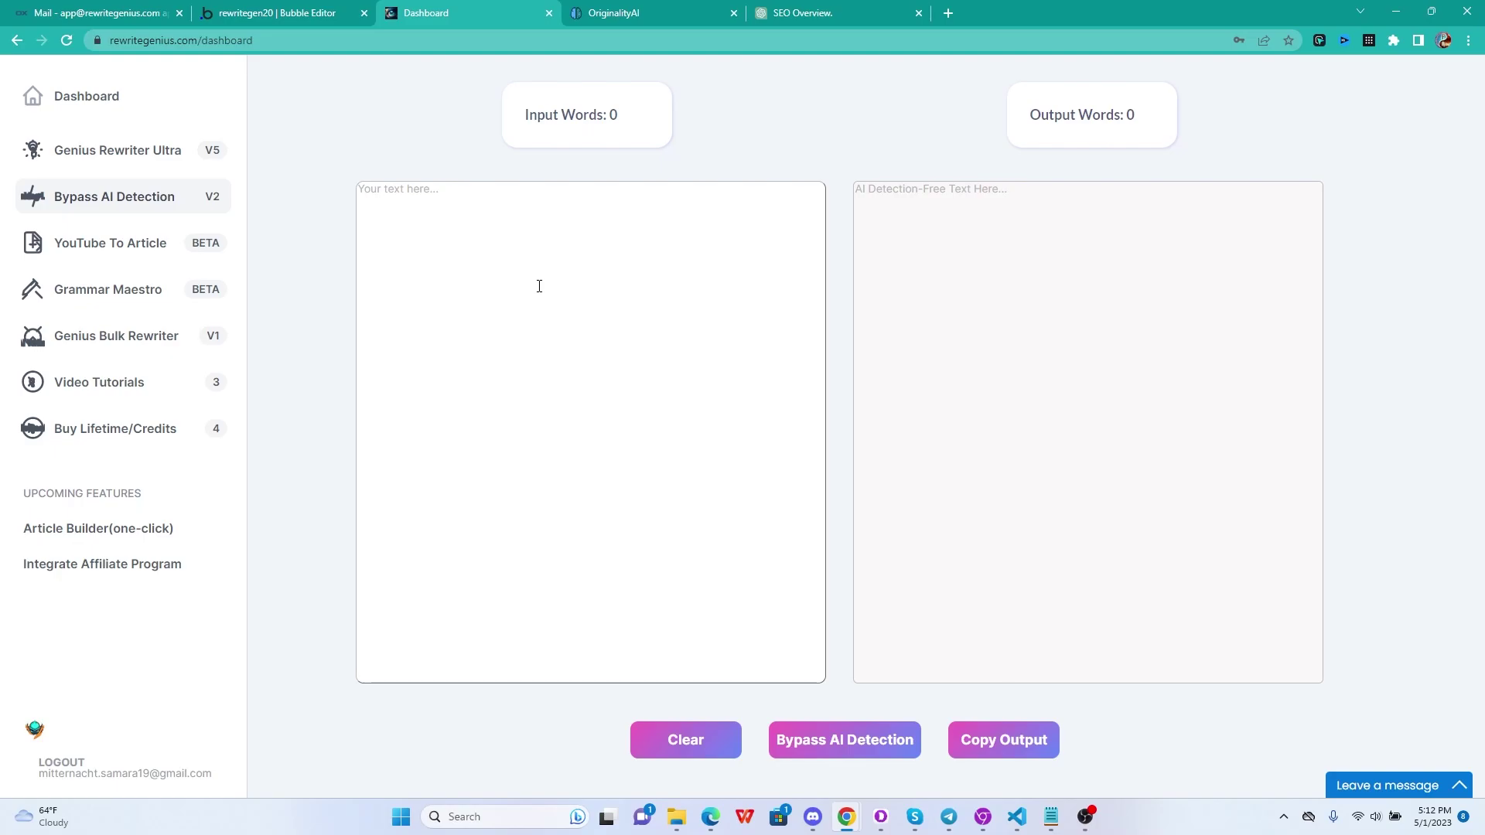
left_click(116, 146)
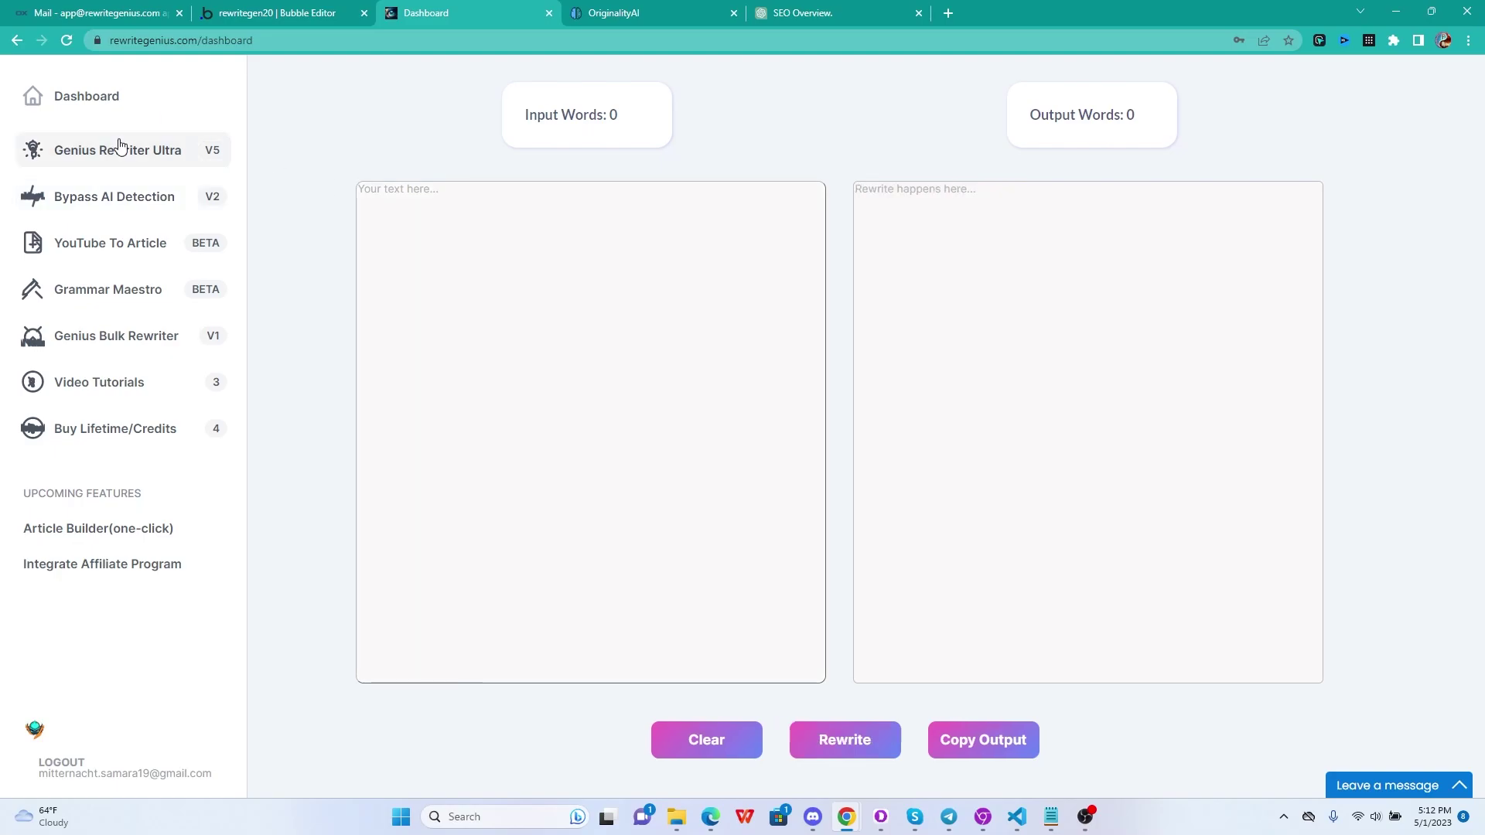
left_click(616, 354)
key("ctrl+v")
left_click(916, 751)
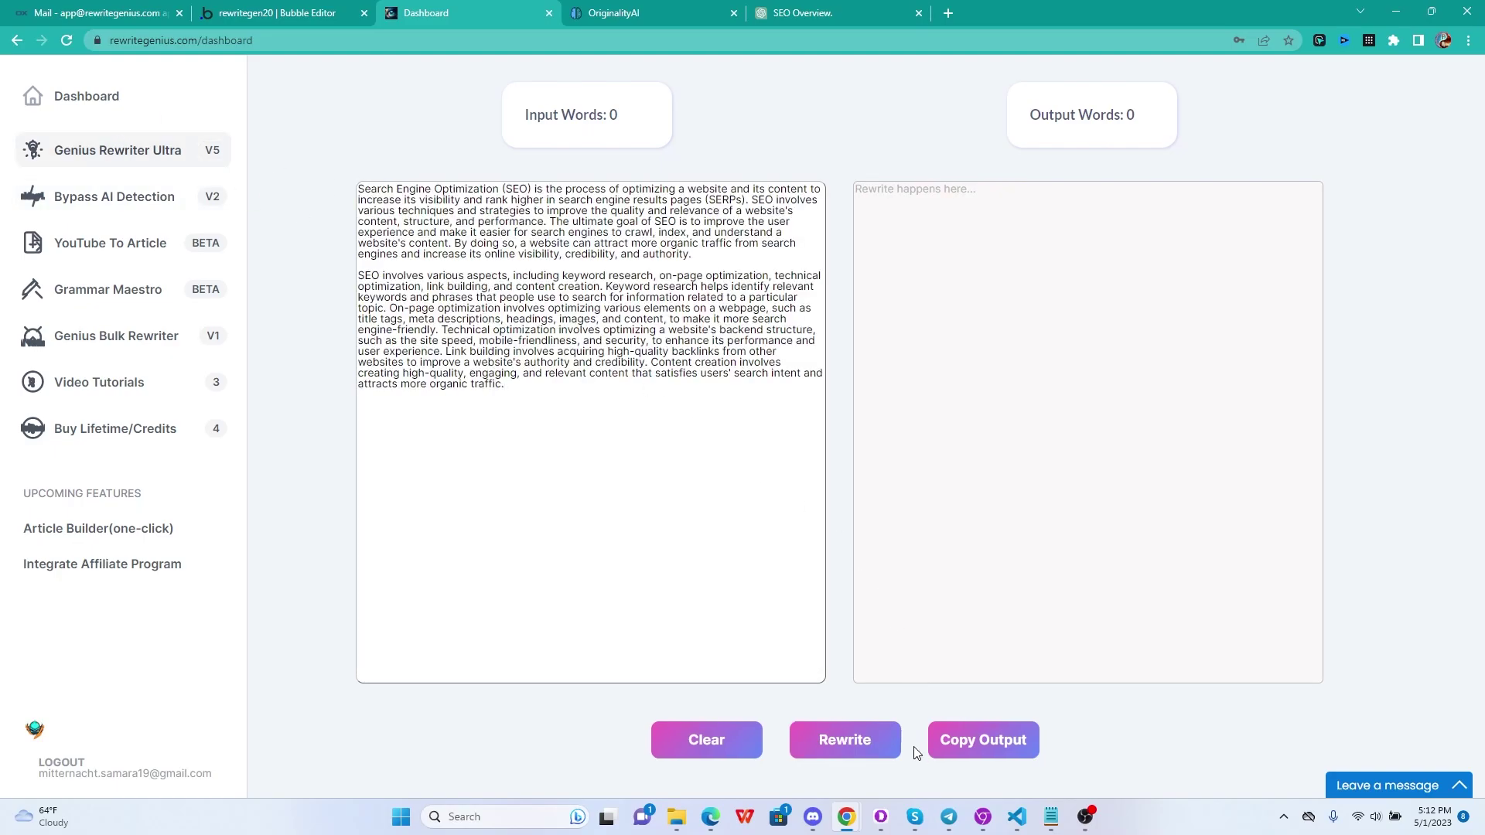
left_click(848, 750)
left_click(831, 747)
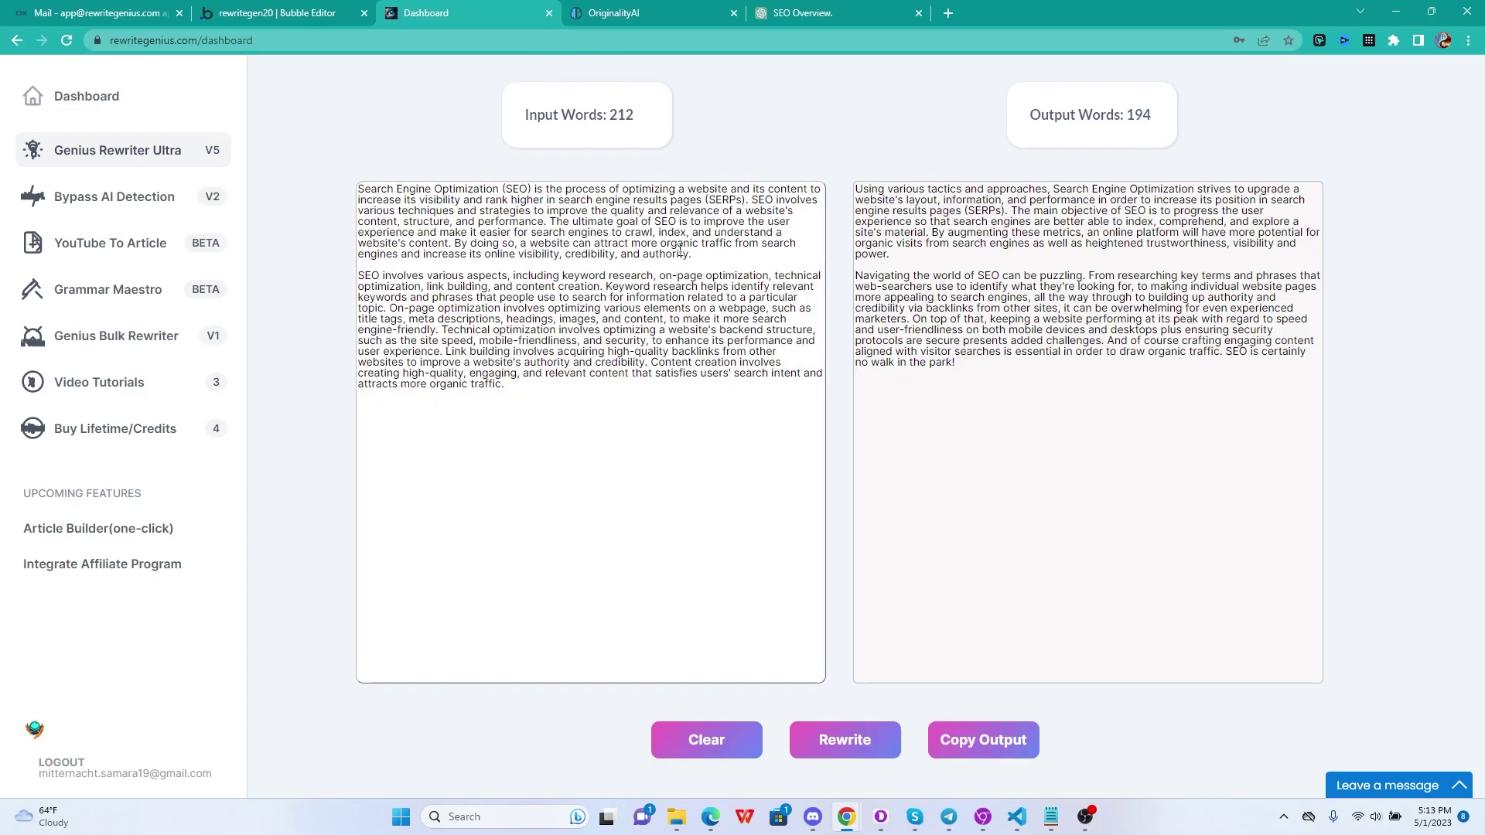
Rescan the Ultra rewrite in Originality.AI, which scores 9% Original and 91% AI.
left_click(630, 12)
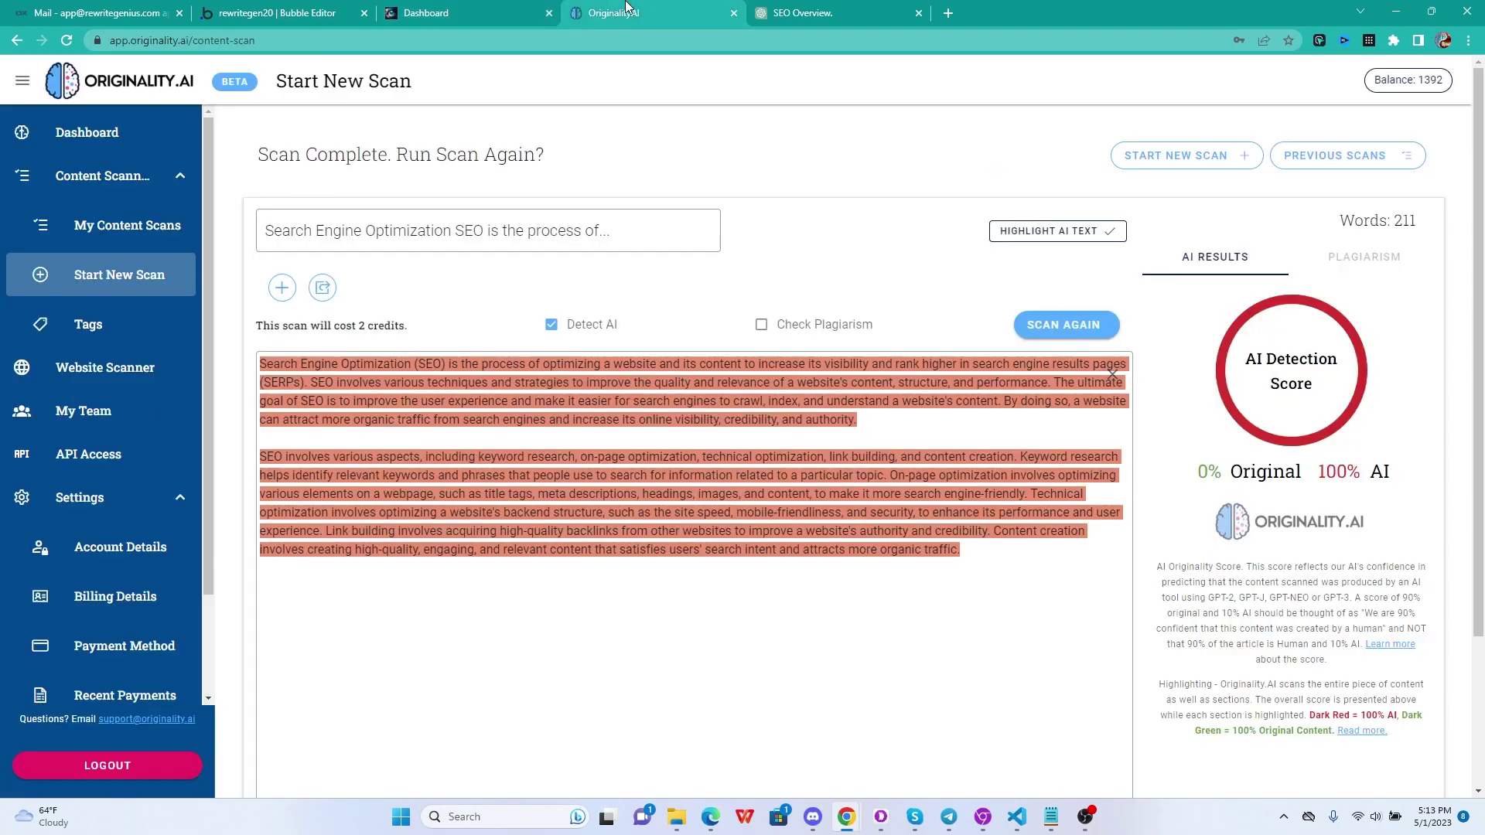
left_click(631, 472)
key("ctrl+a")
key("ctrl+v")
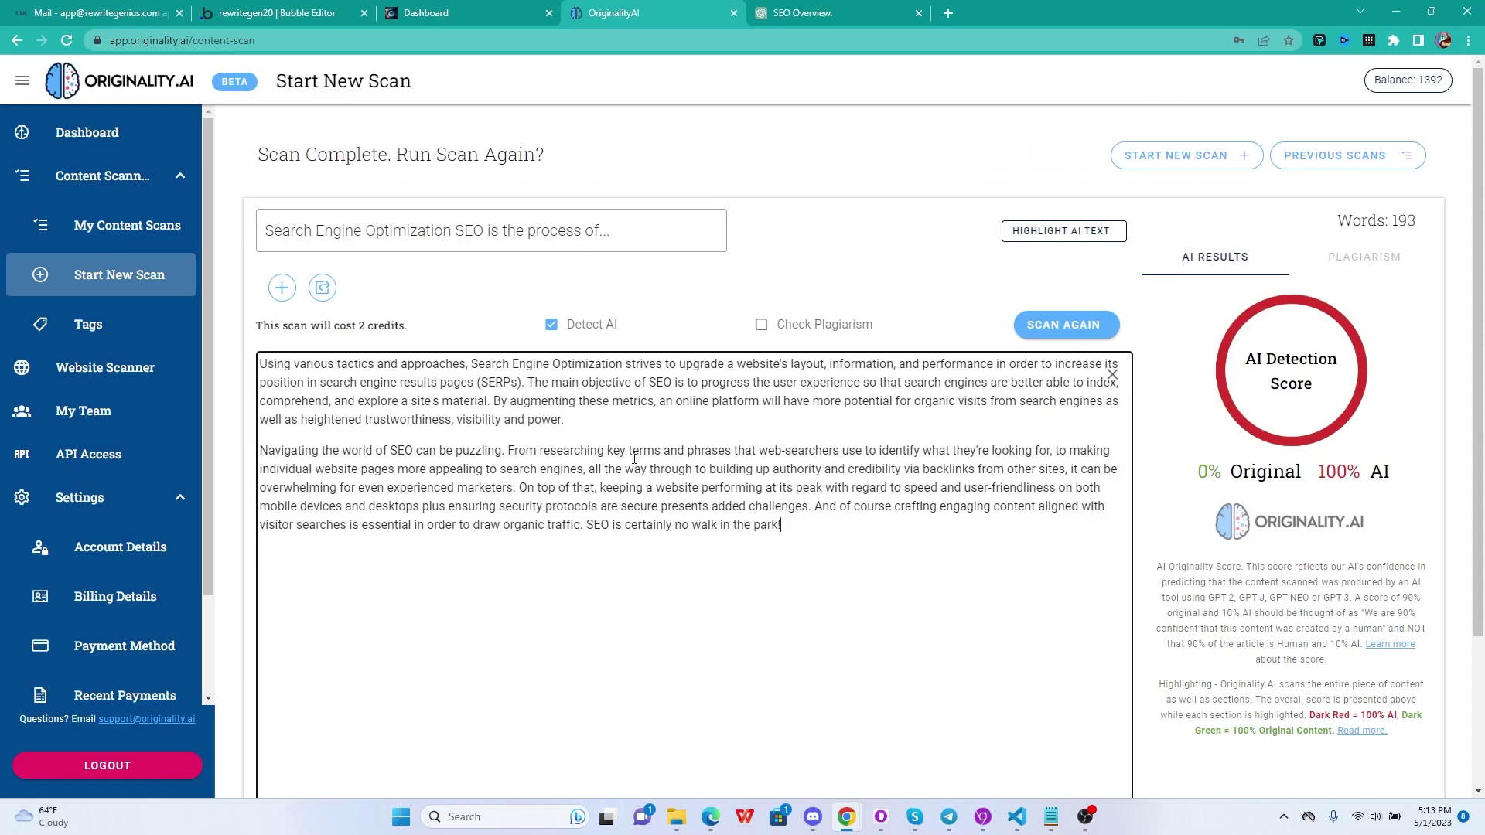
left_click(1070, 325)
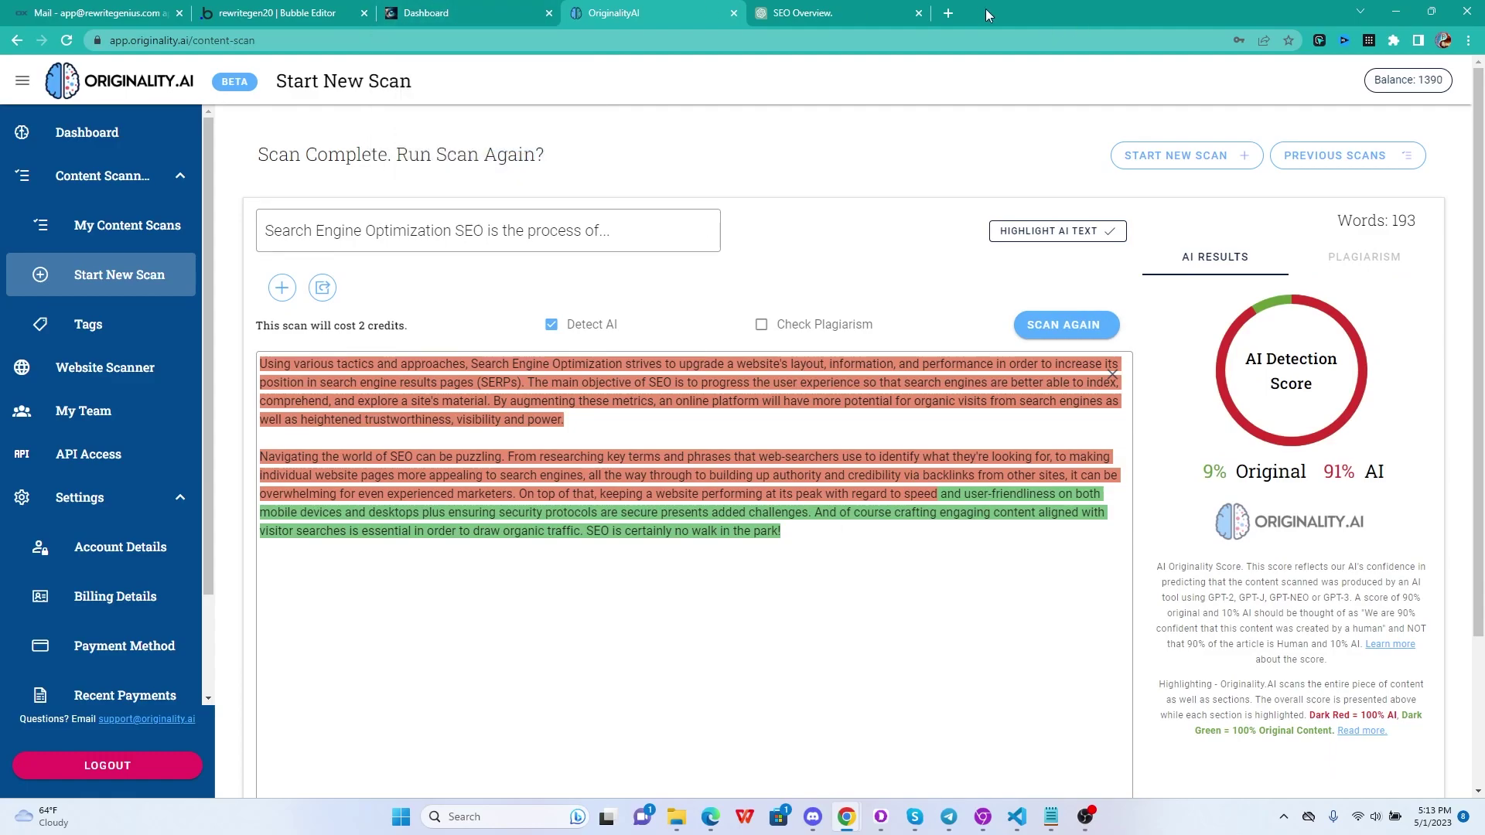
left_click(437, 9)
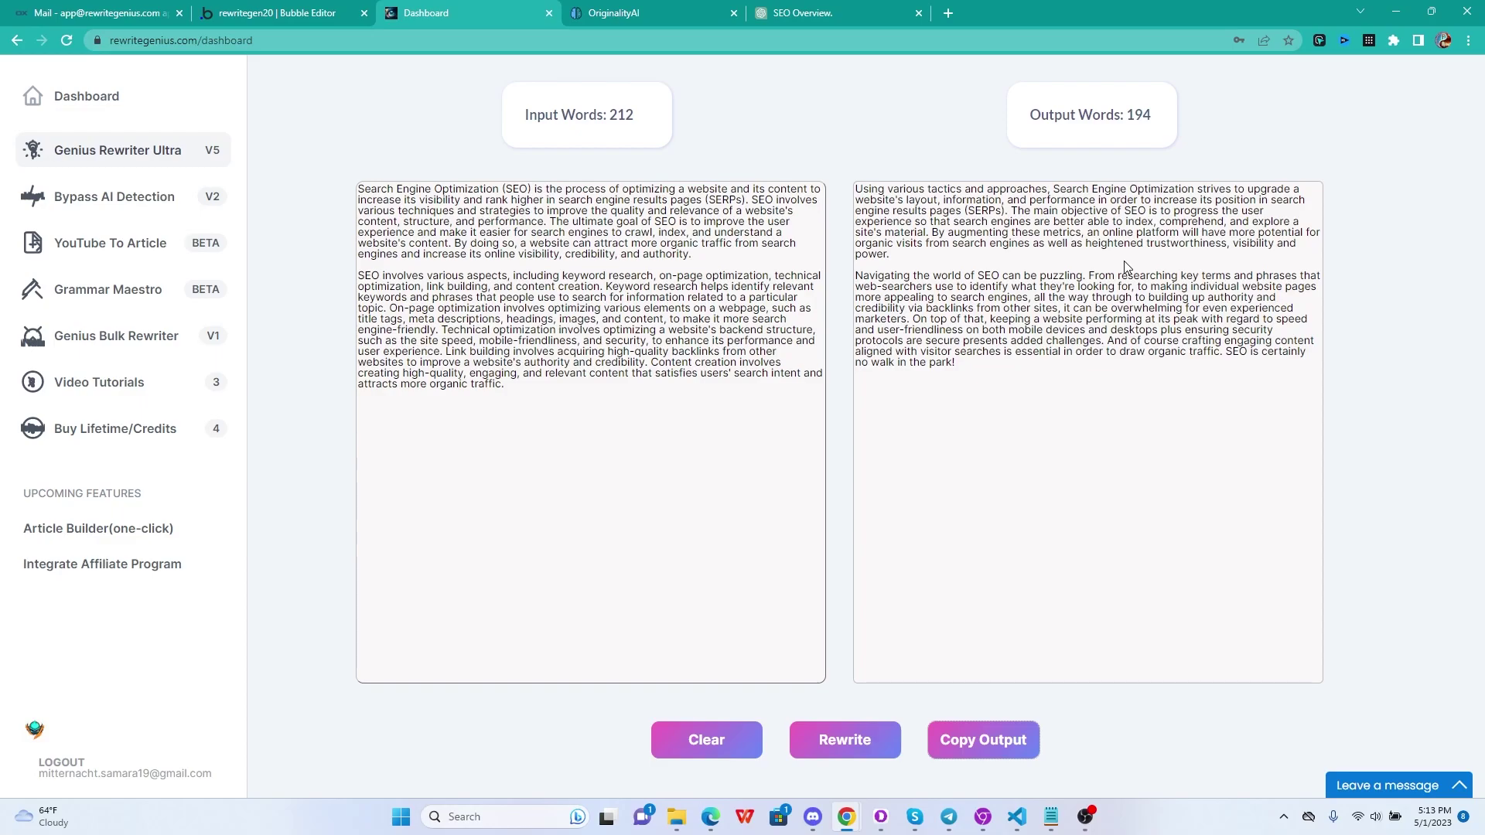
Run the original 212-word SEO text through Bypass AI Detection V2, producing a 223-word rewrite.
left_click(616, 308)
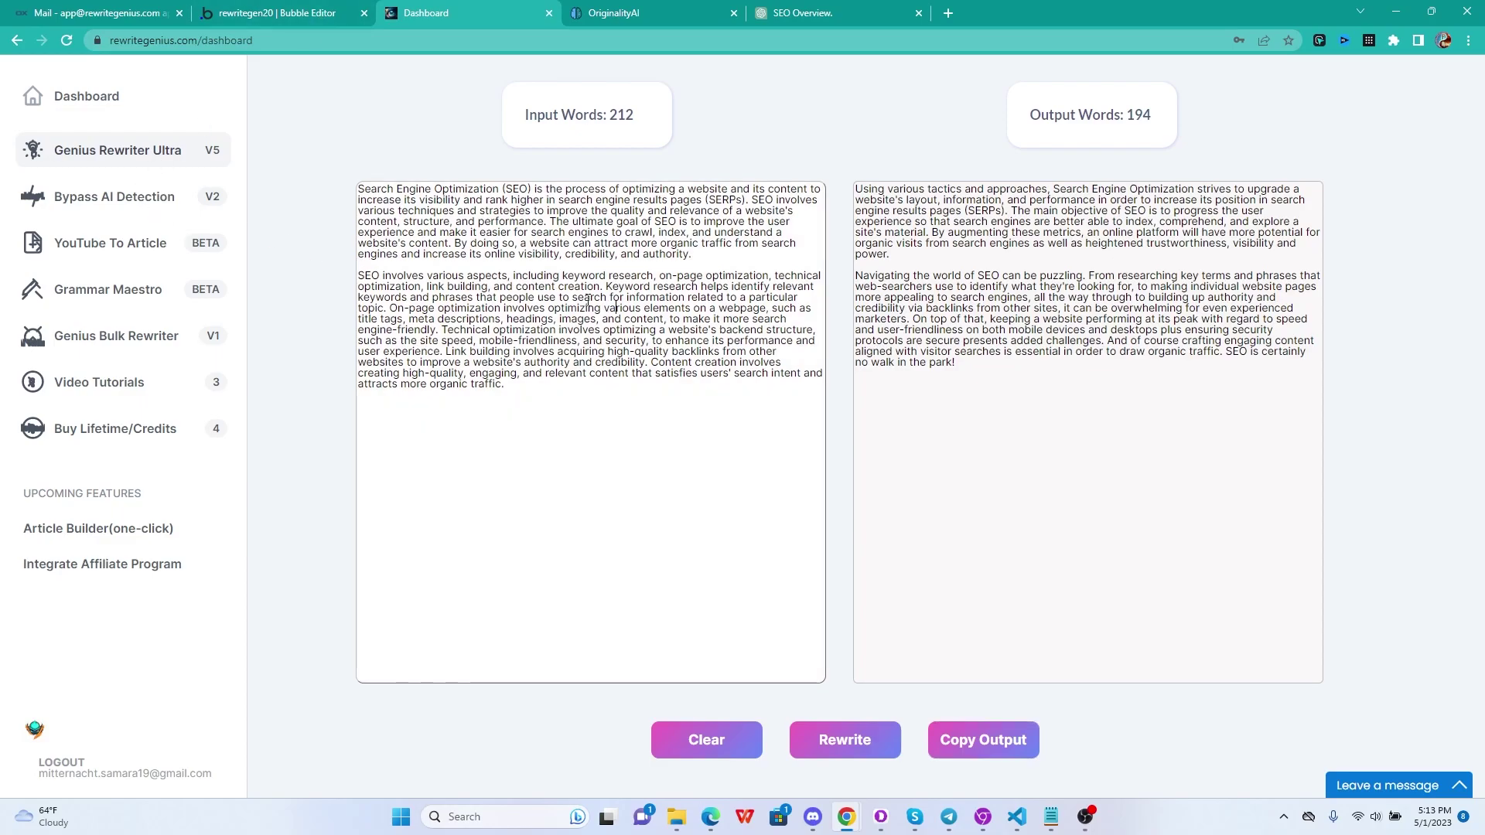
key("ctrl+a")
key("ctrl+c")
left_click(185, 199)
left_click(547, 299)
key("ctrl+v")
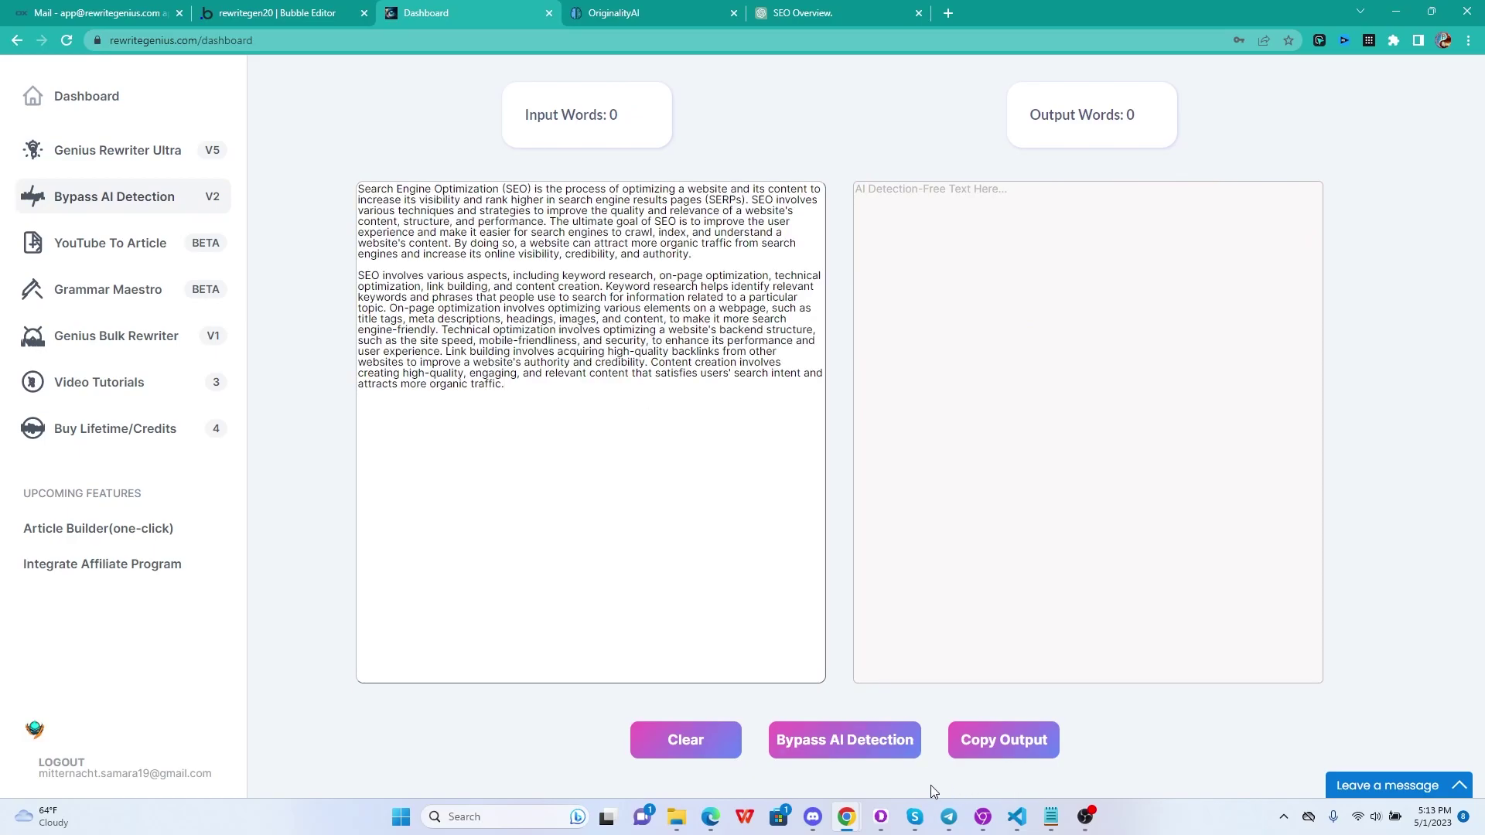
left_click(913, 755)
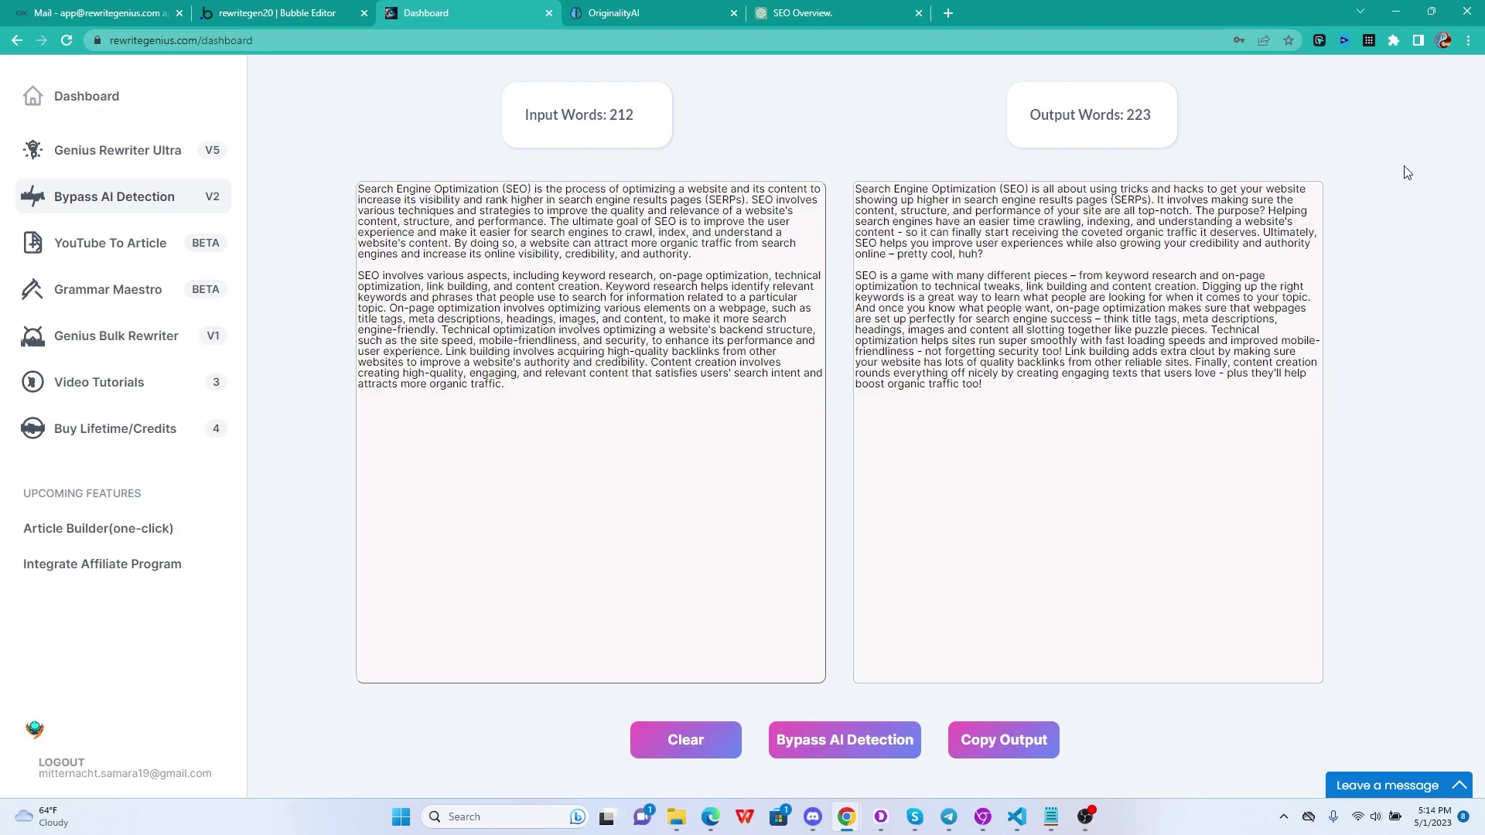
Copy the bypass output and rescan it in Originality.AI, which scores 99% Original, 1% AI.
left_click(999, 756)
left_click(647, 16)
left_click(524, 441)
key("ctrl+a")
key("ctrl+v")
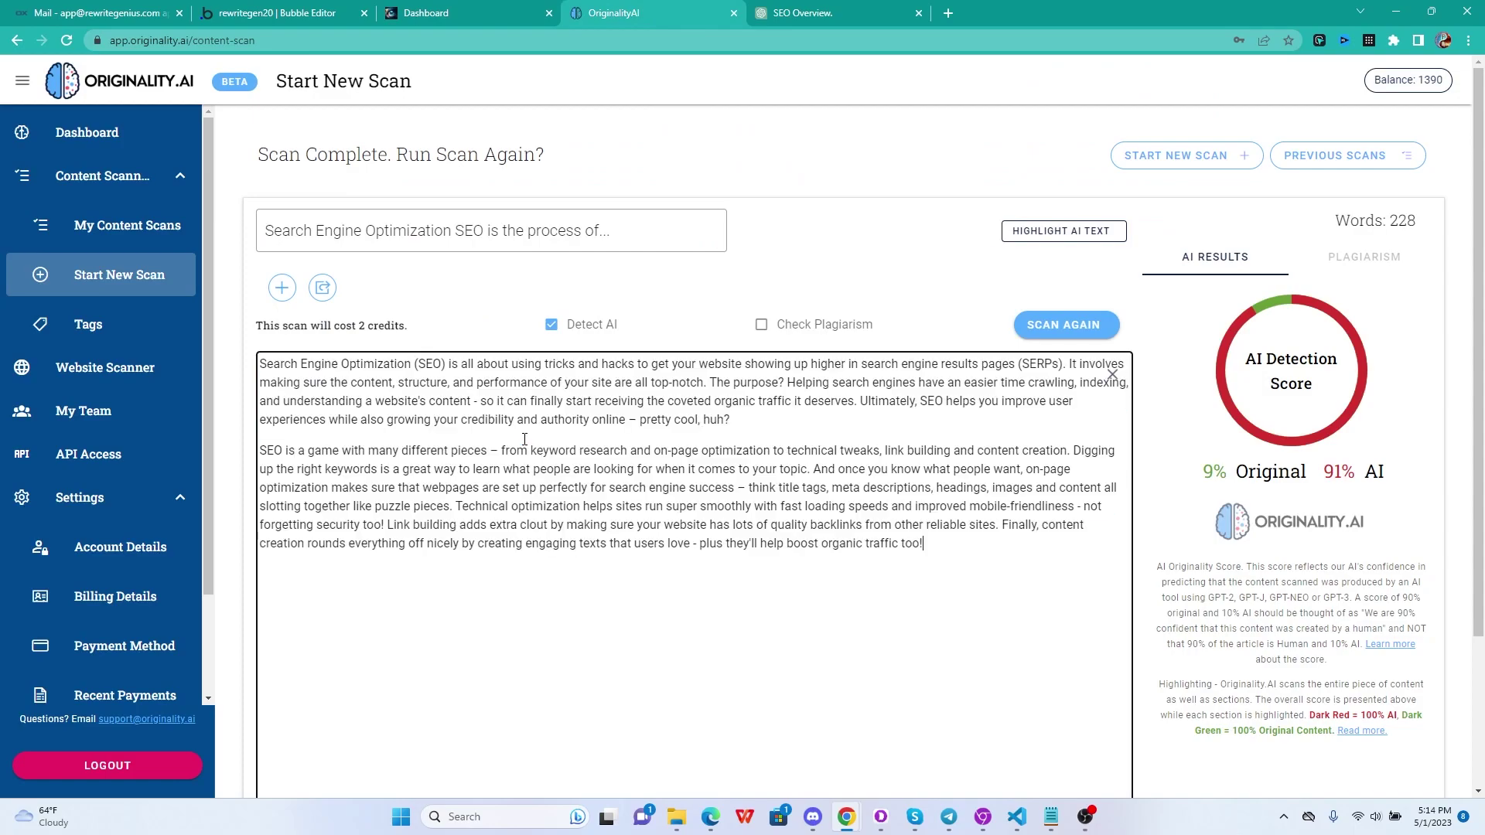
left_click(1075, 329)
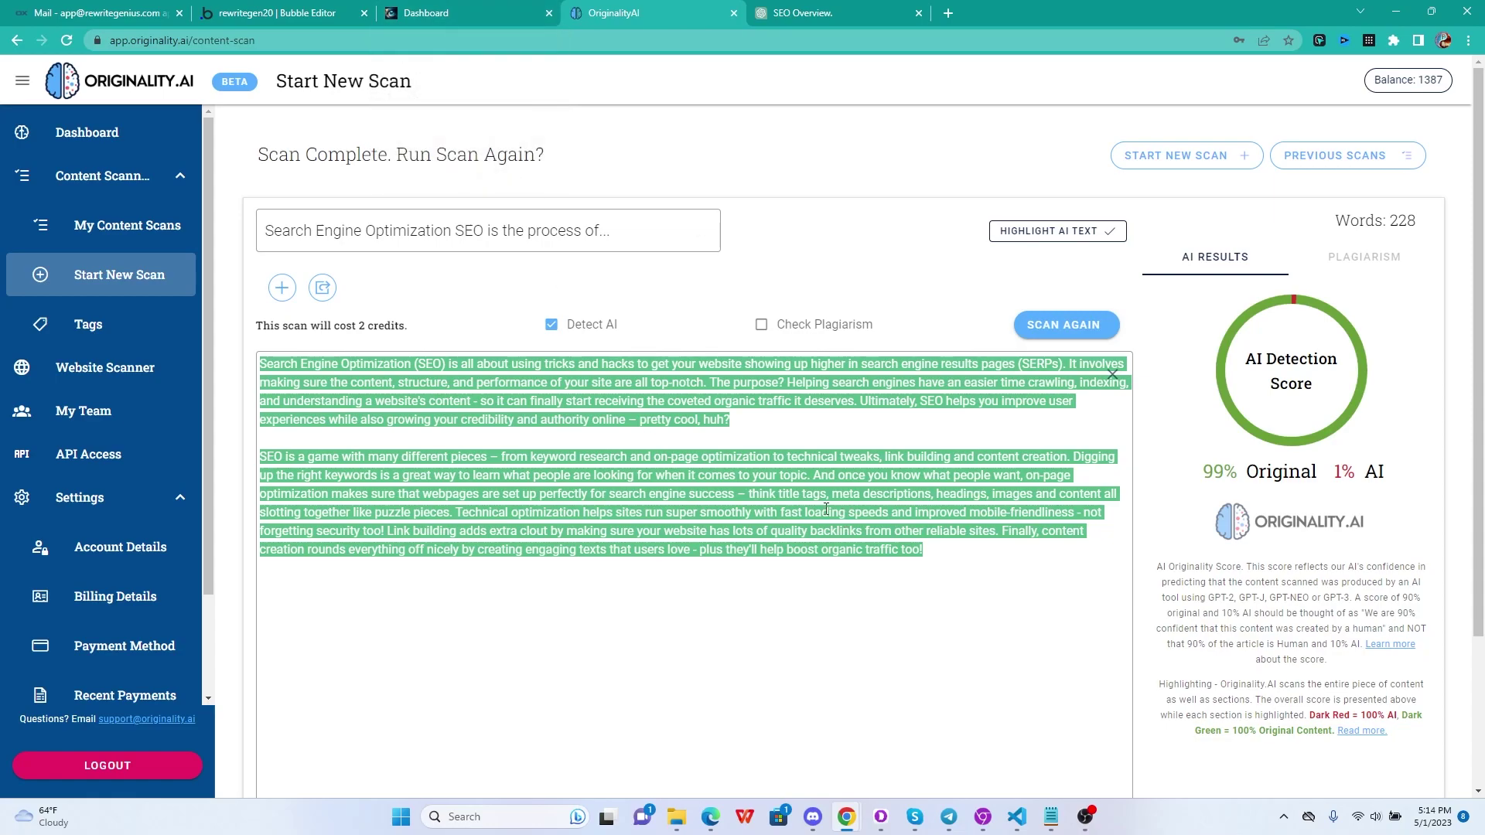
key("ctrl+shift+Tab")
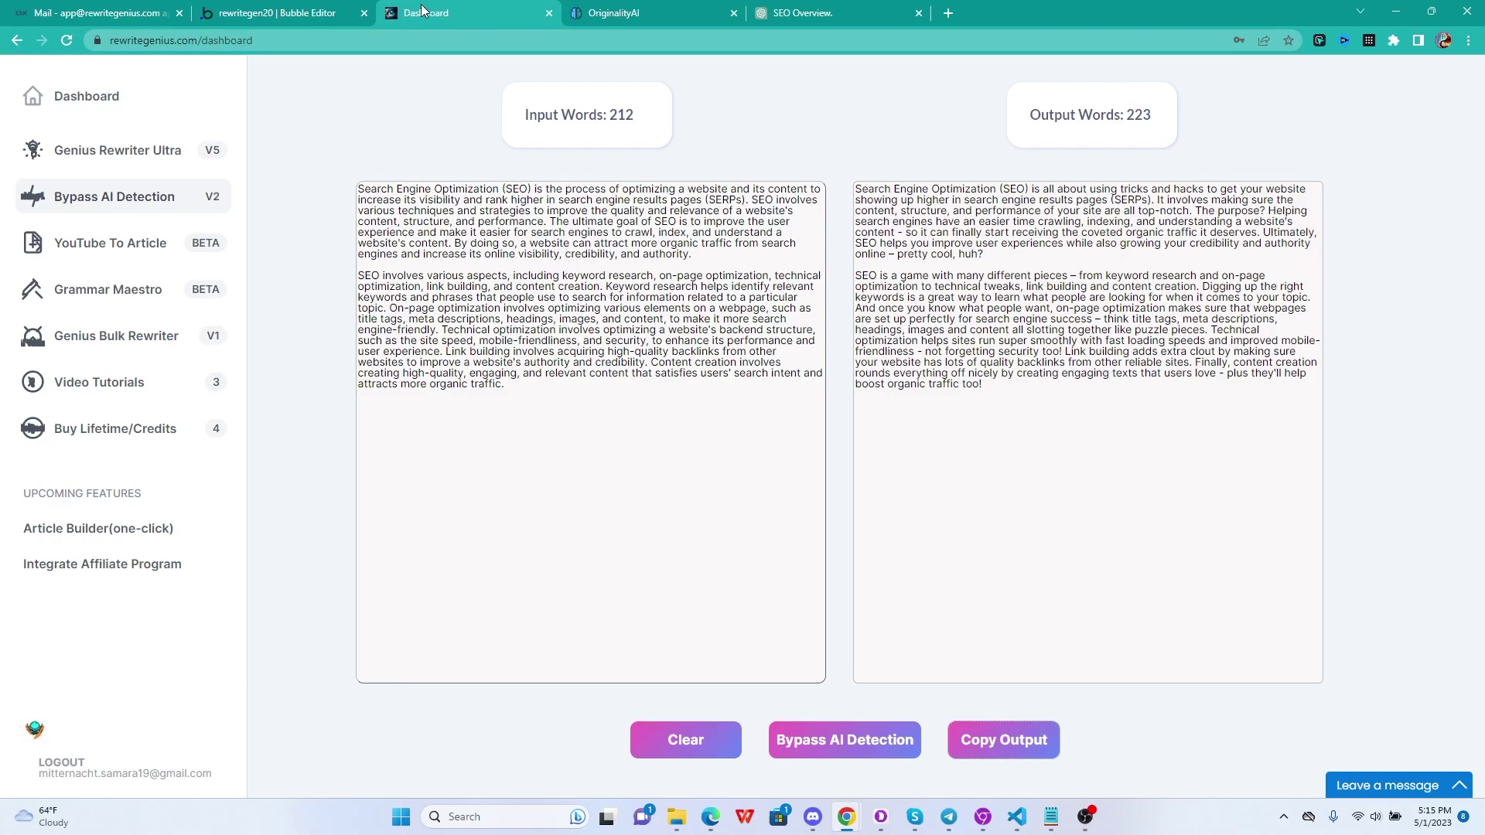
Compare the Genius Rewriter Ultra and Bypass AI Detection outputs, then check the Originality.AI result.
left_click(820, 12)
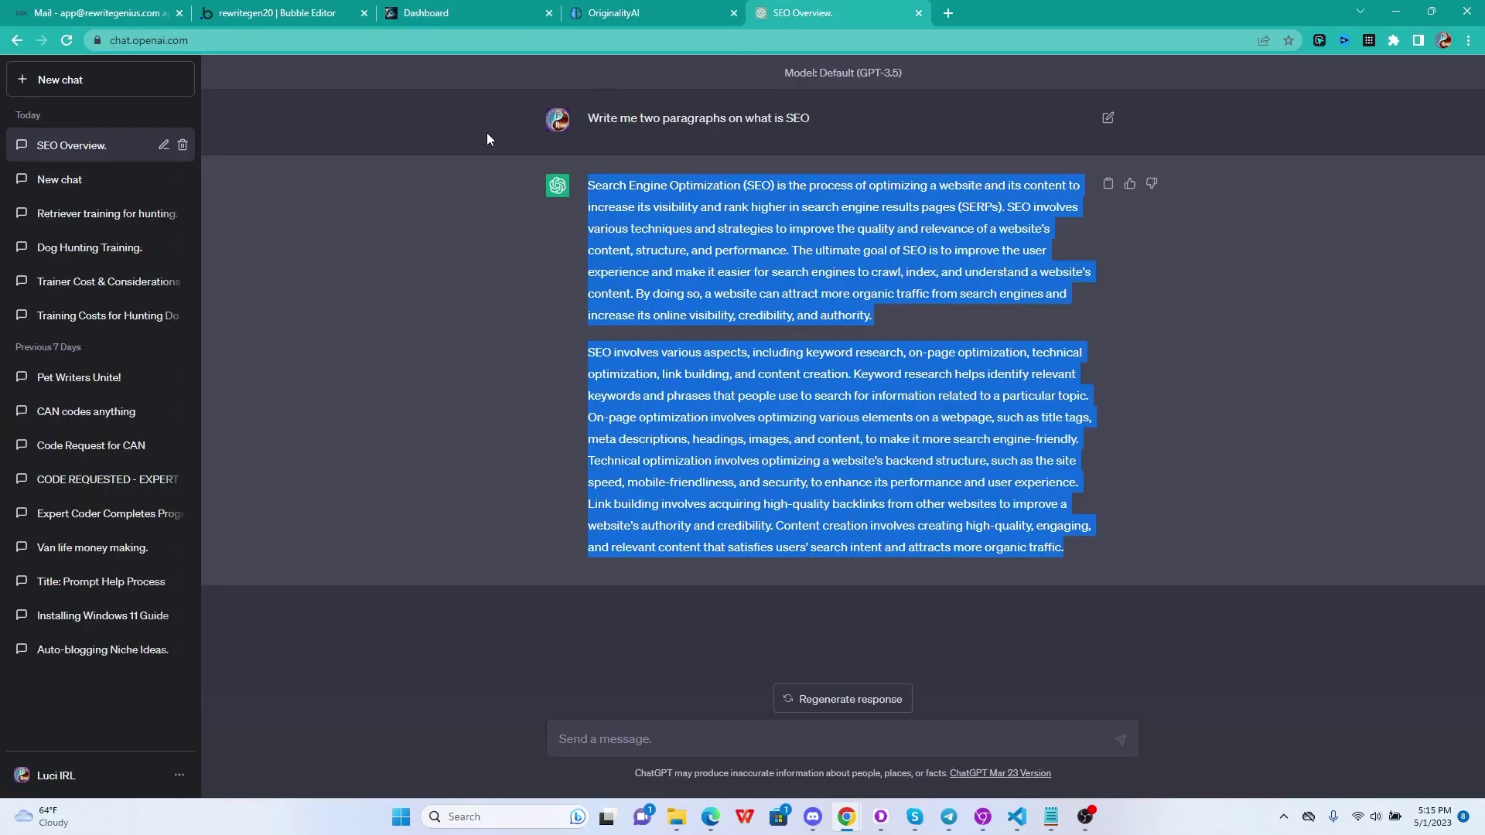
left_click(425, 12)
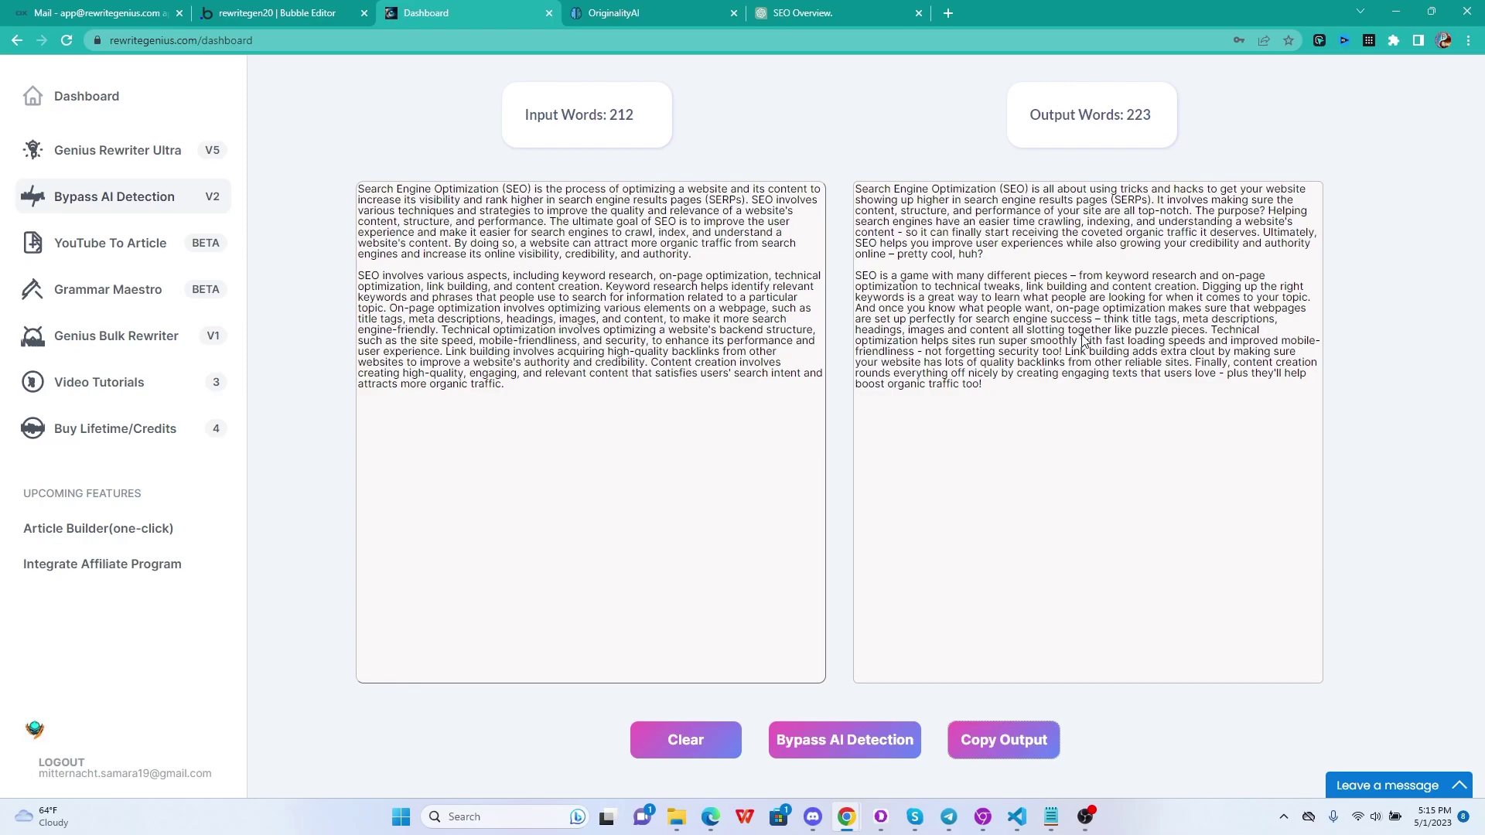
left_click(71, 163)
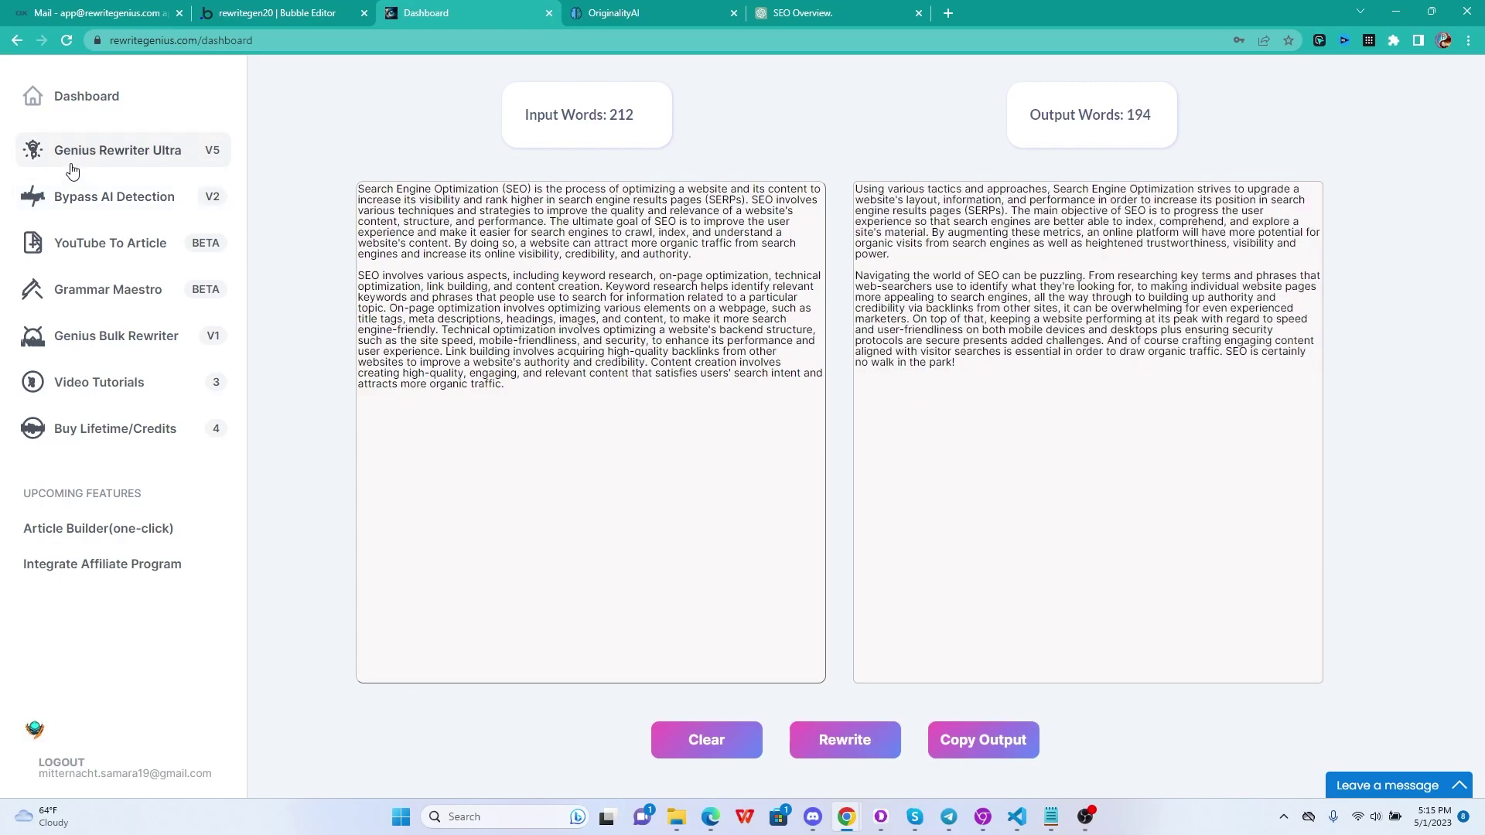
left_click(115, 199)
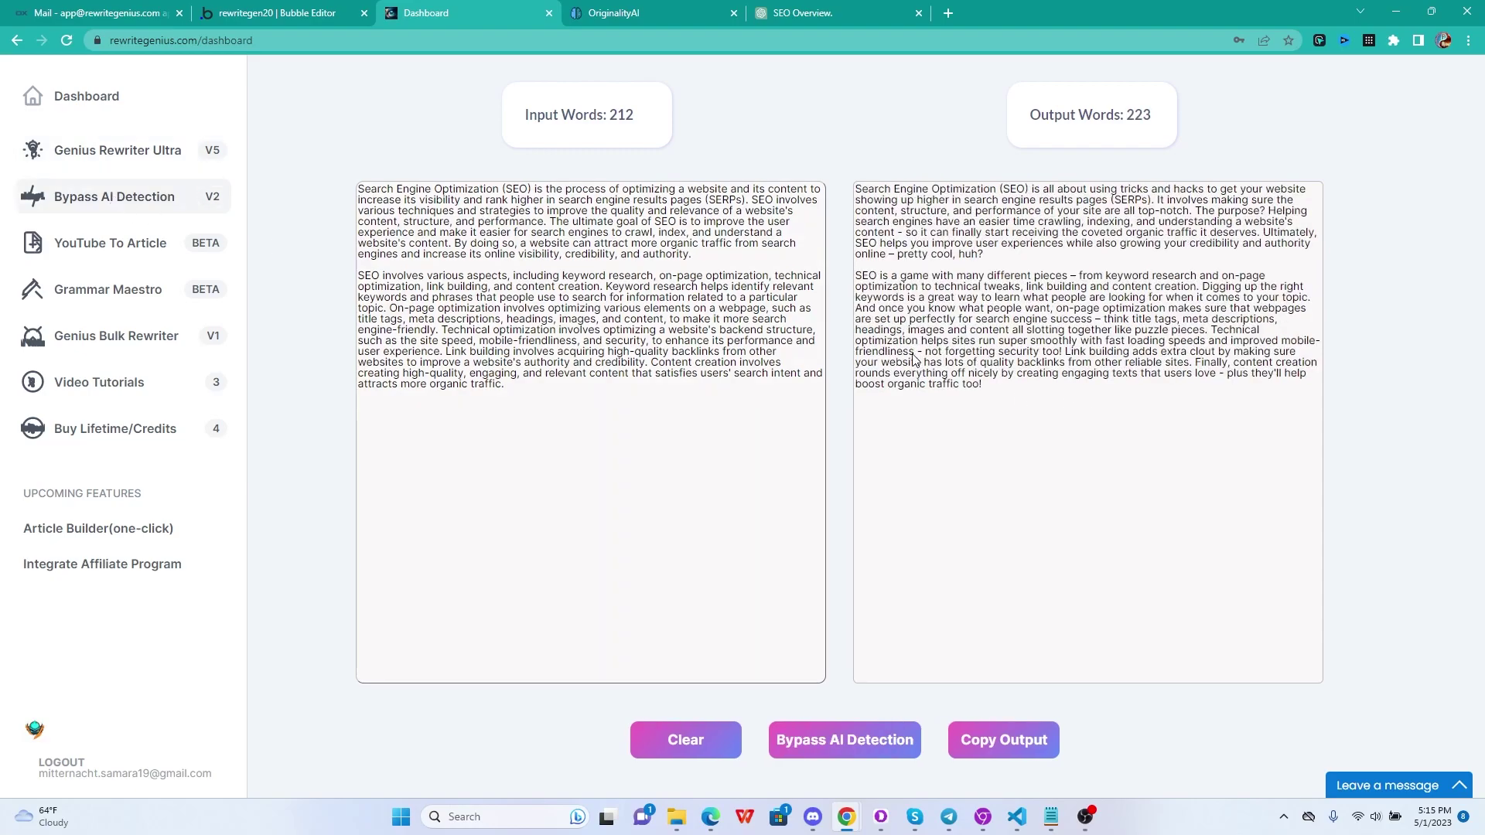
left_click(633, 10)
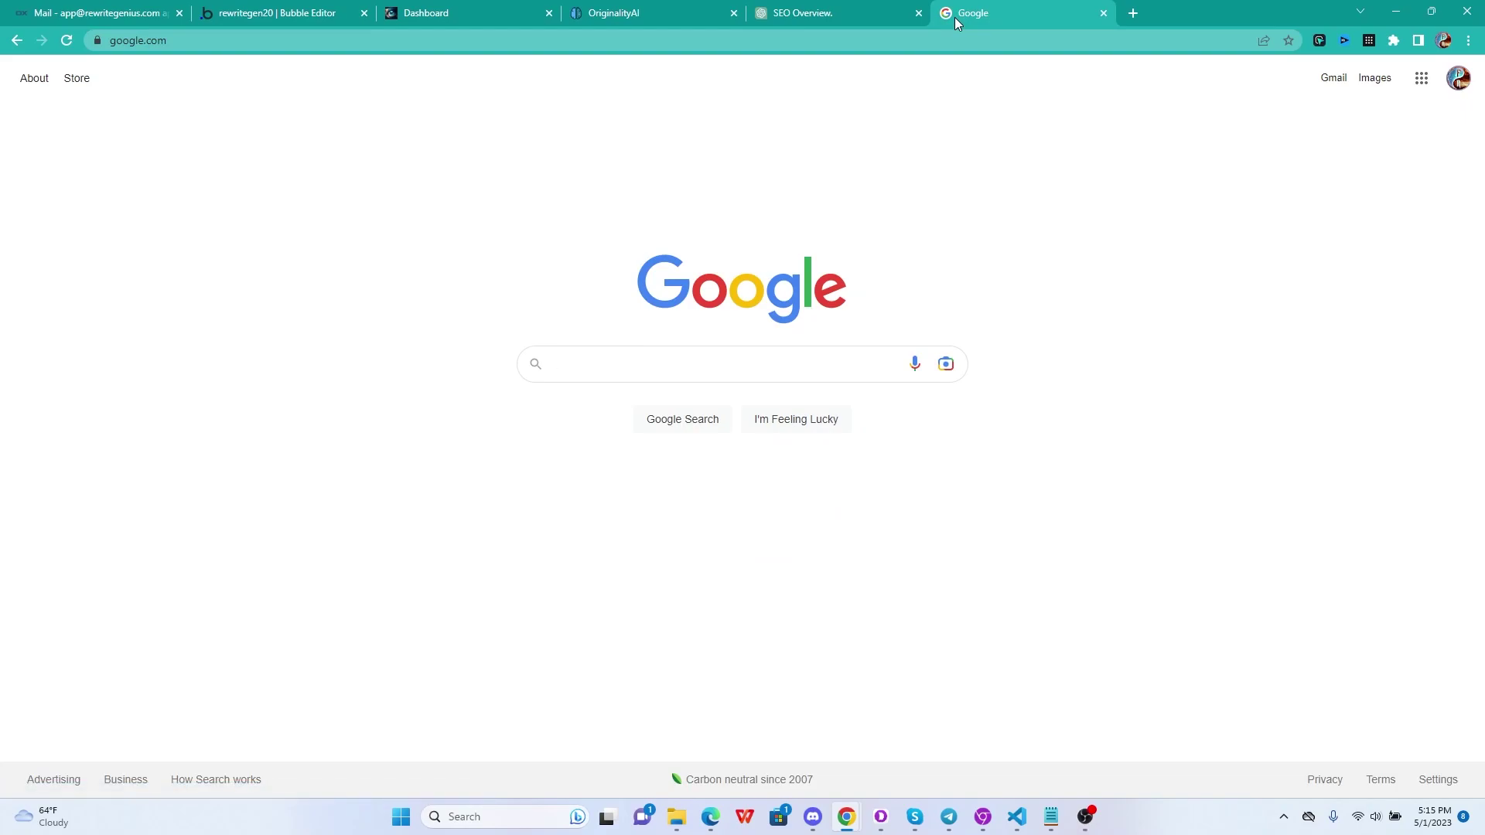
Google 'how to train a dog', open The Spruce Pets article, and select its first two paragraphs.
type("w")
key("BackSpace")
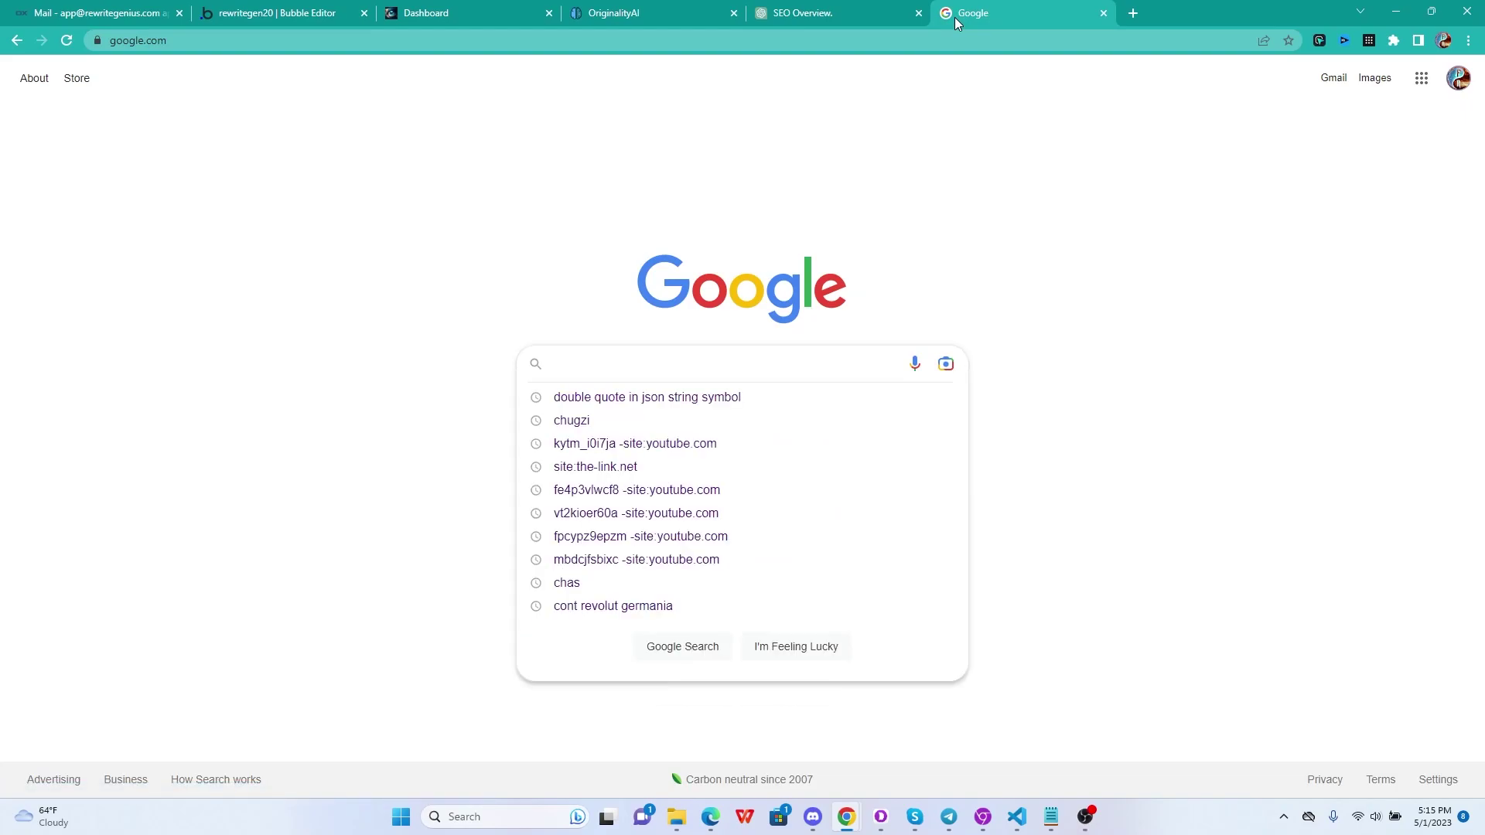
type("how to train a dog")
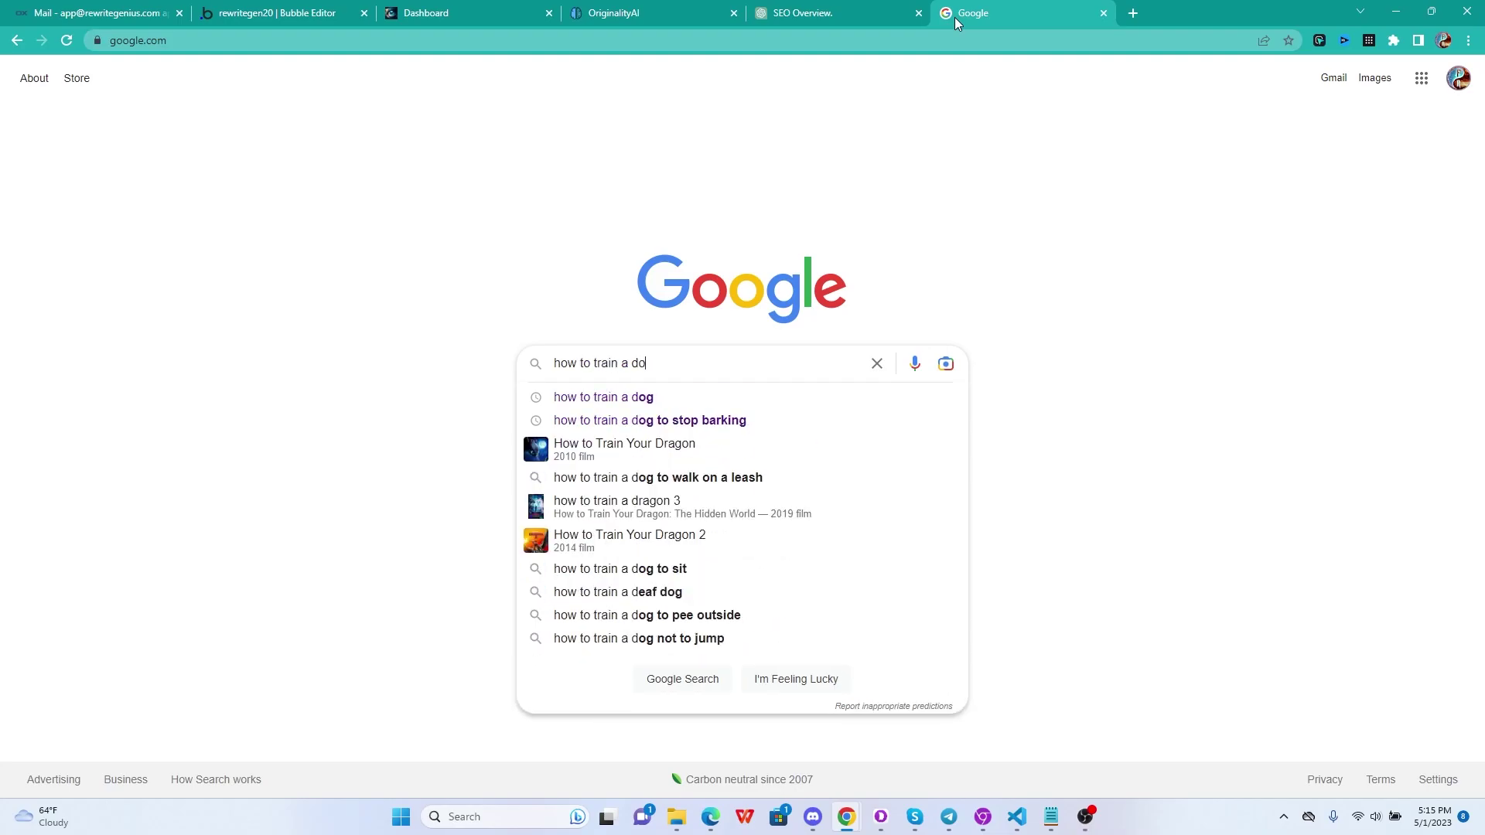
key("Return")
scroll(375, 607, "down", 5)
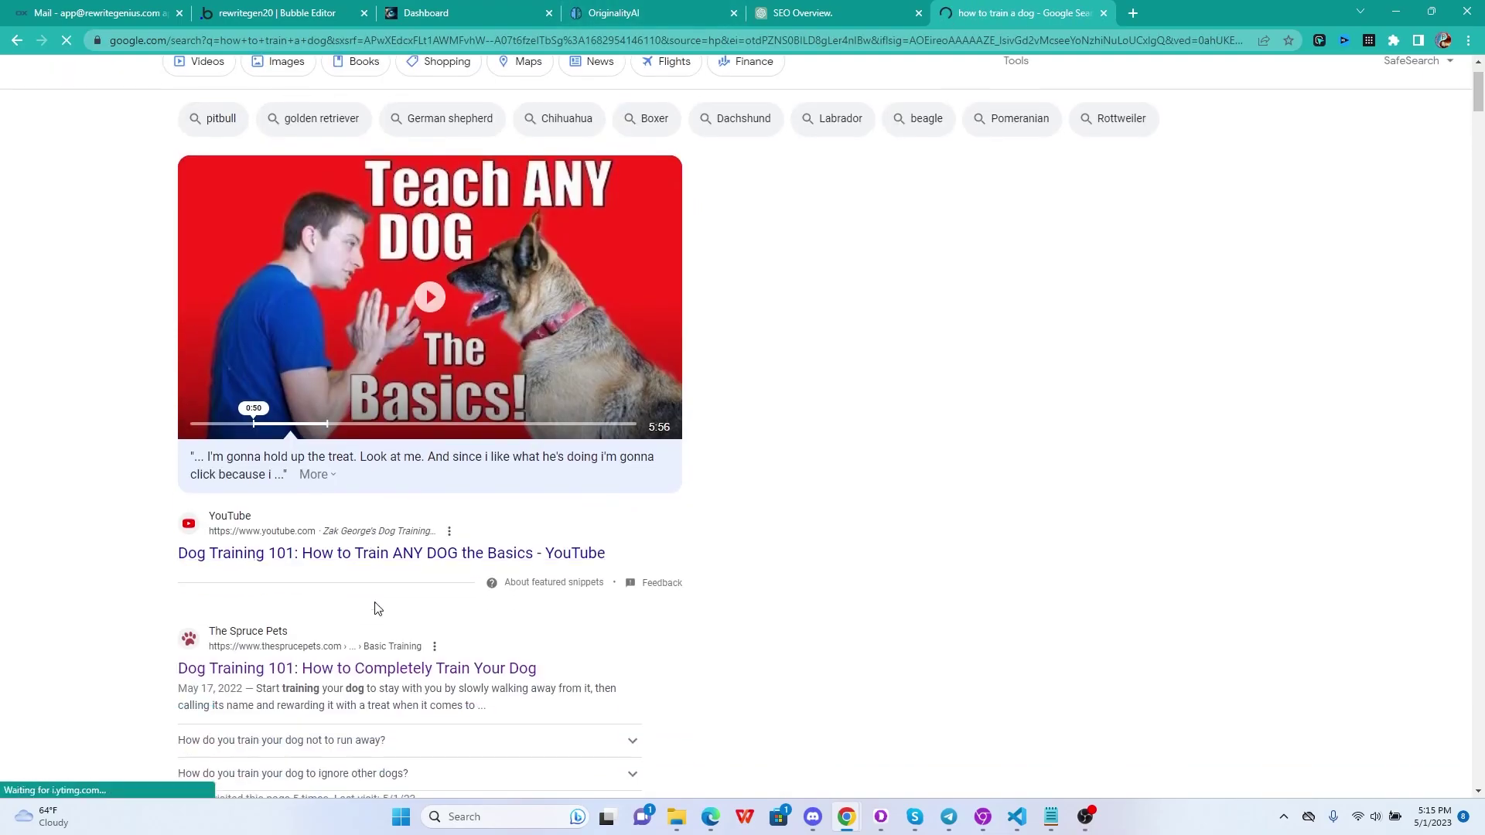
left_click(387, 437)
scroll(822, 410, "down", 6)
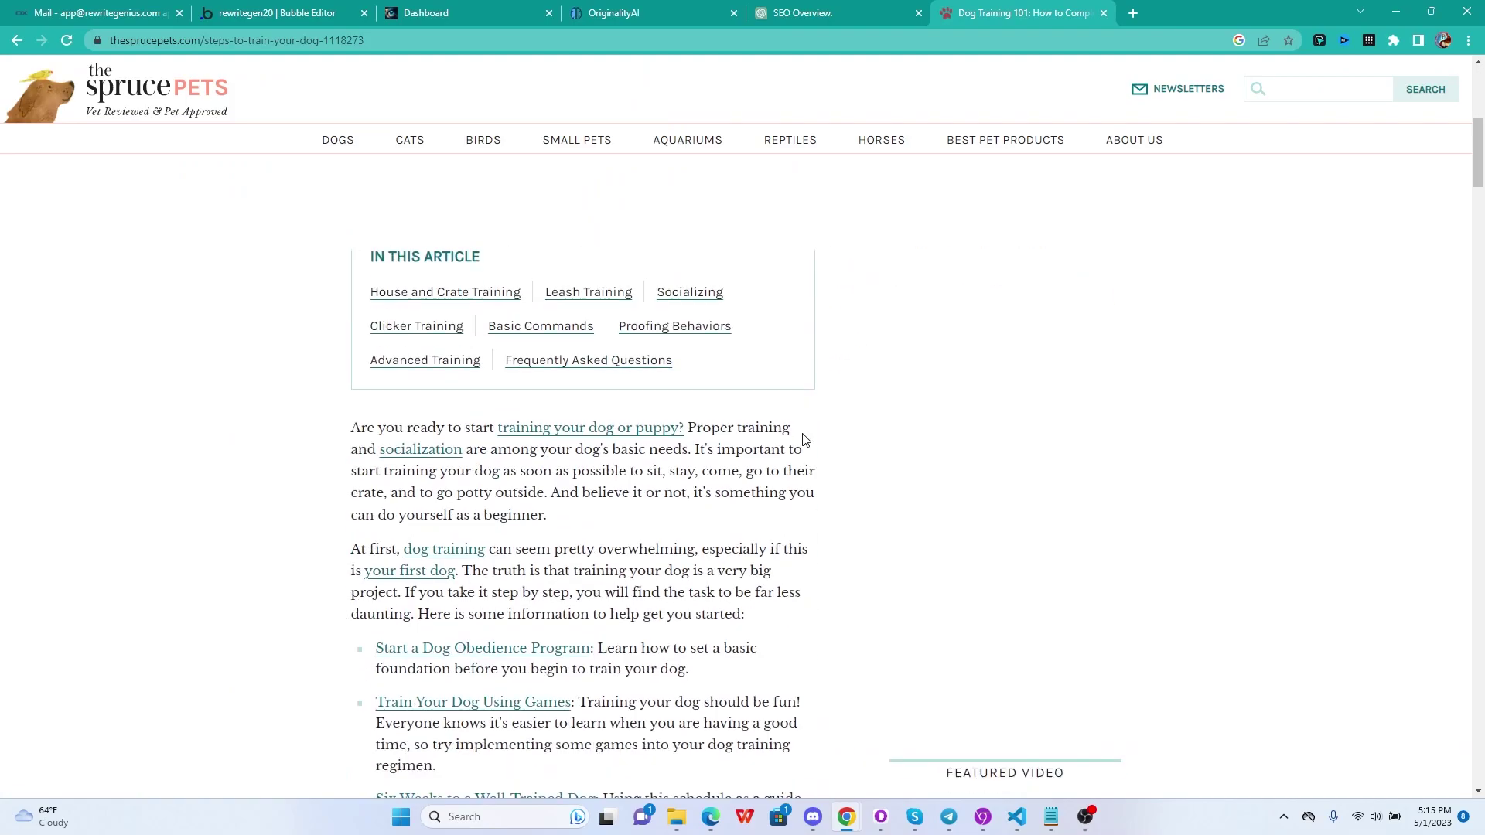
left_click_drag(333, 432, 741, 628)
key("ctrl+c")
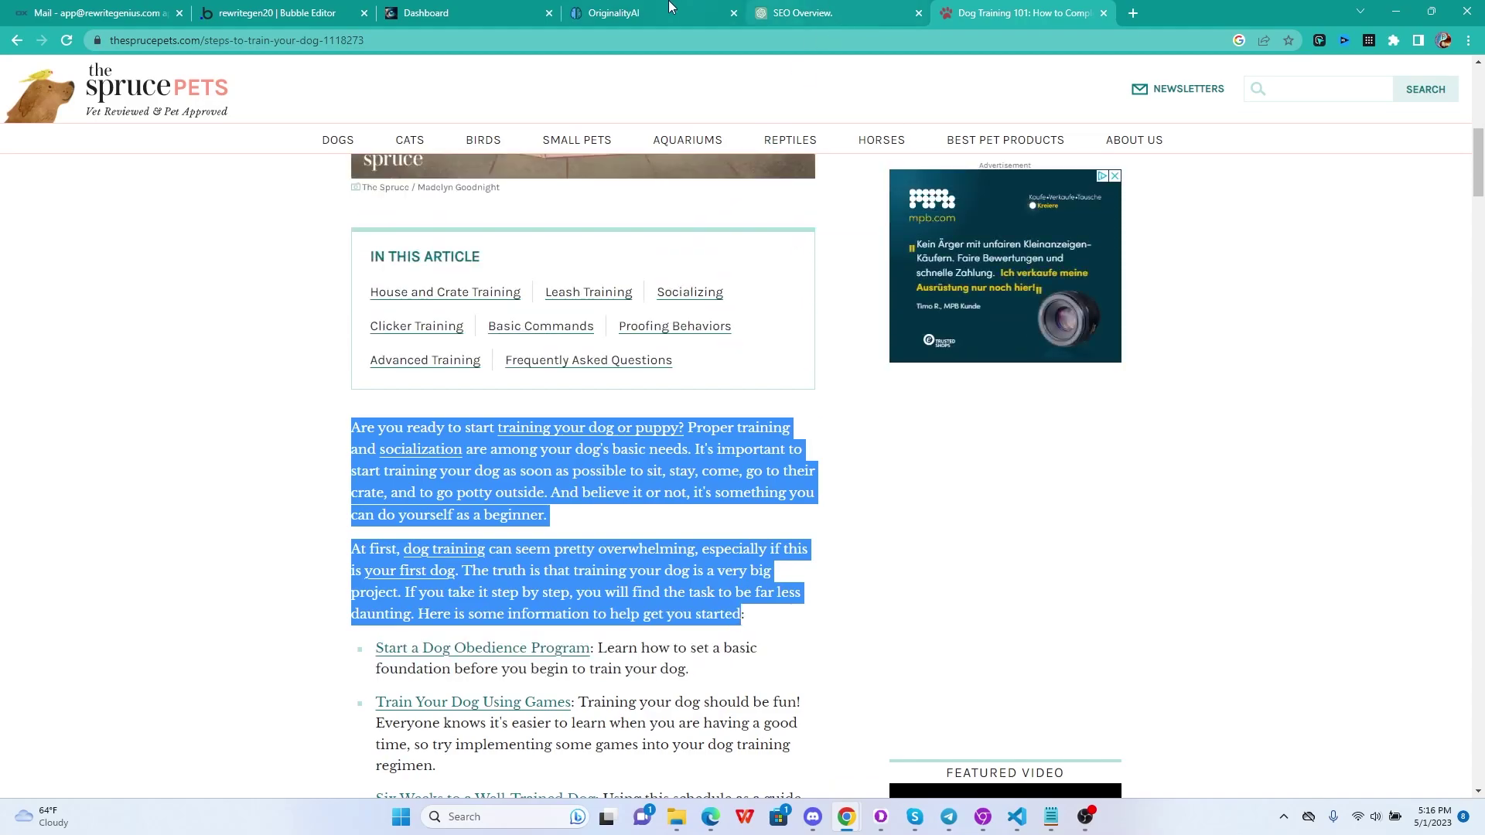
Replace the SEO text with the dog-training paragraphs and scan them: 0% Original, 100% AI.
key("ctrl+shift+Tab")
key("ctrl+shift+Tab")
left_click(483, 545)
key("ctrl+a")
key("ctrl+v")
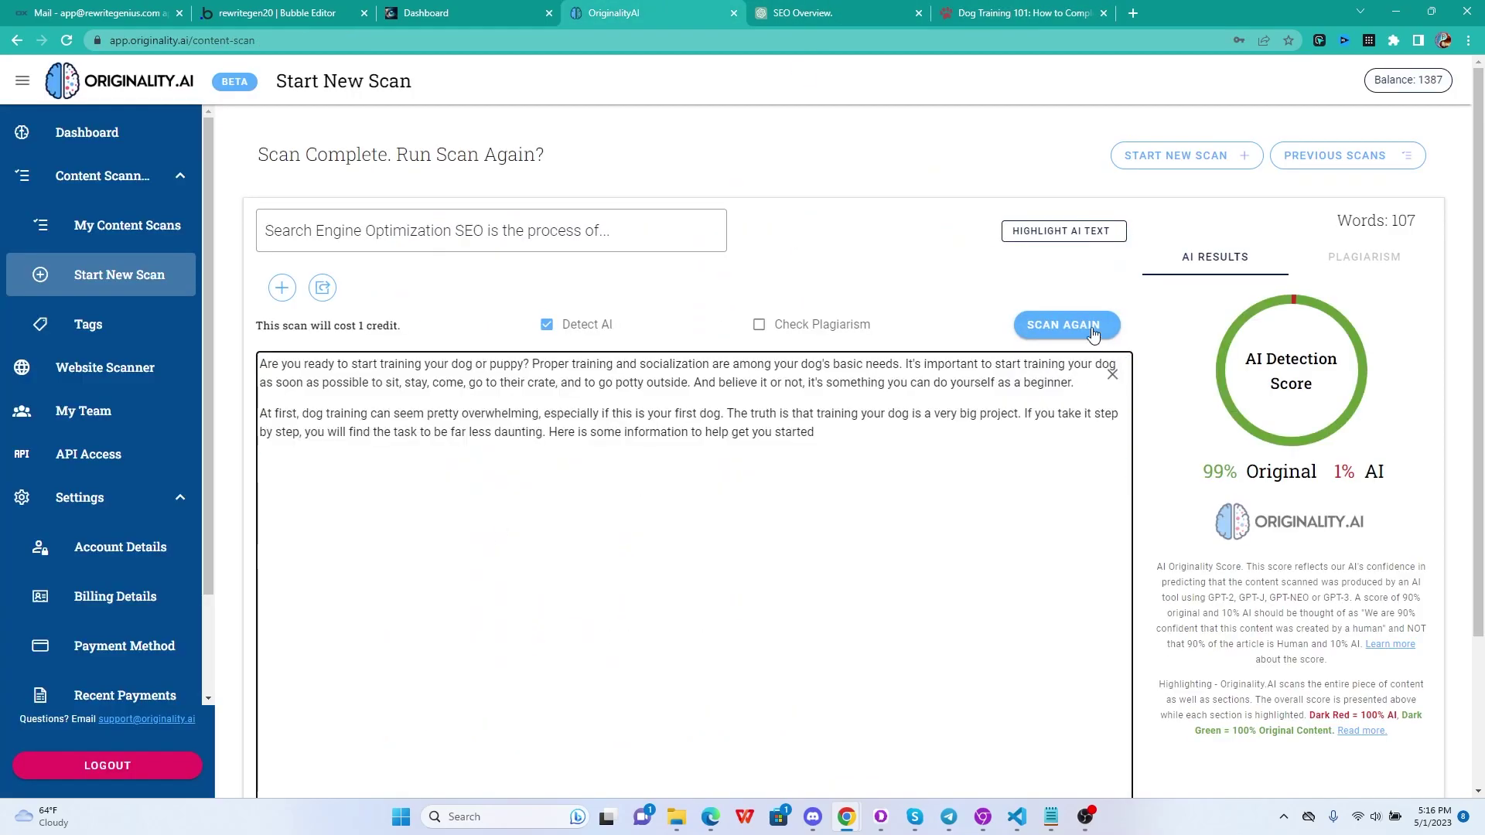
left_click(1063, 325)
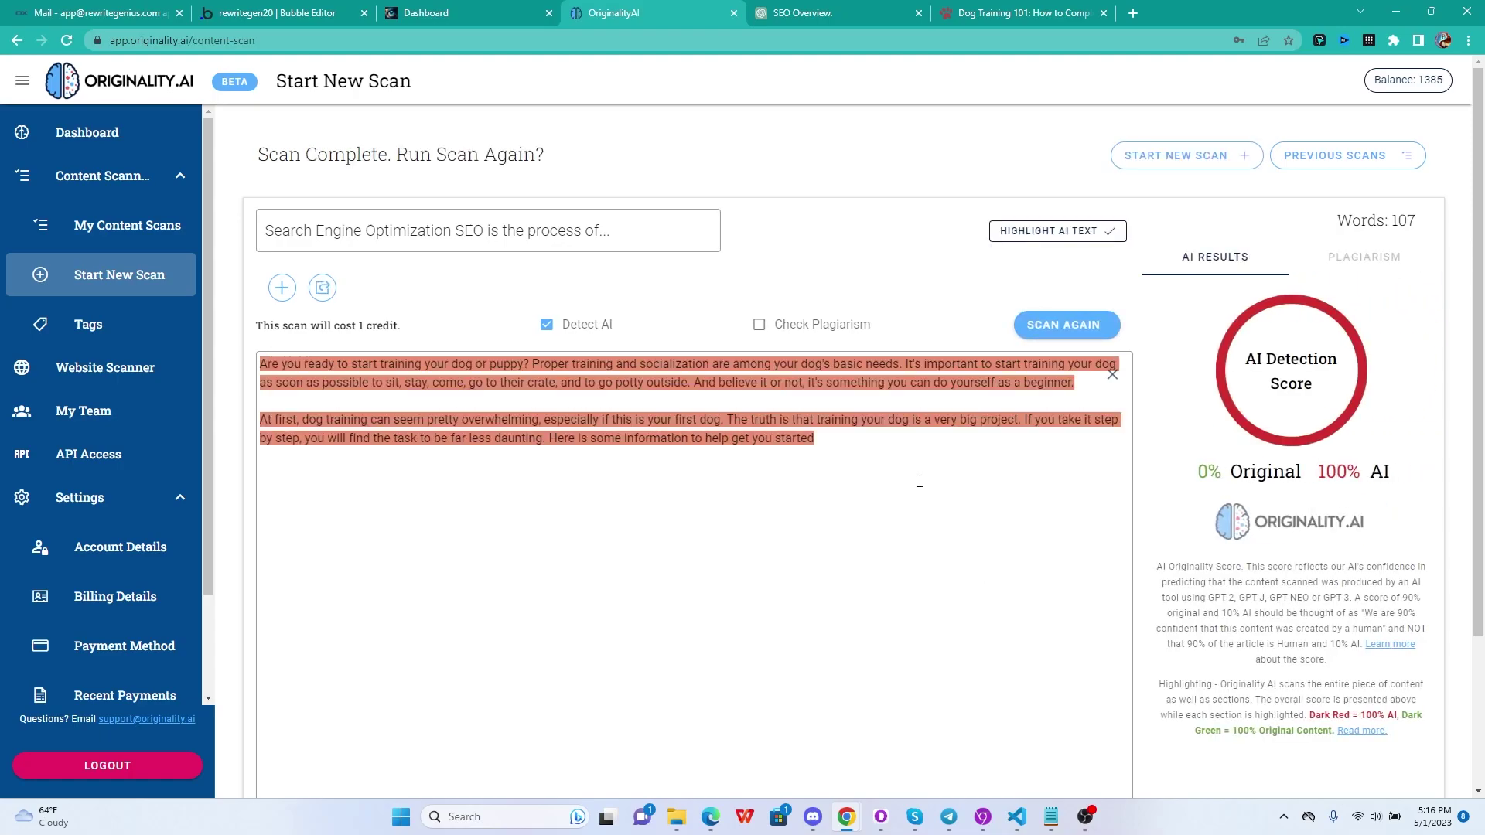
left_click(886, 456)
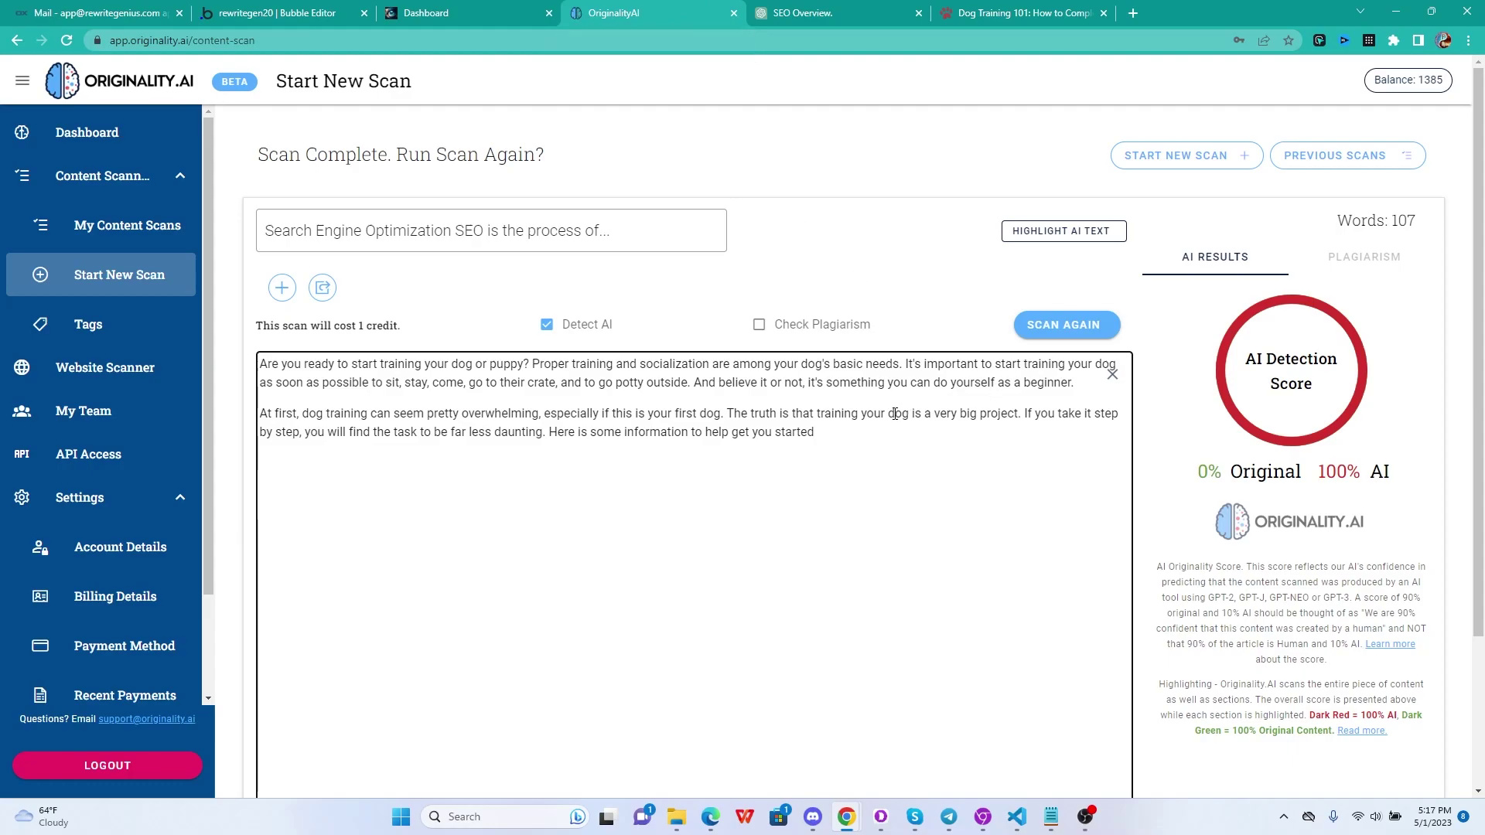
Rewrite the dog-training paragraphs with Bypass AI Detection V2 into 114 words and copy the output.
left_click(945, 9)
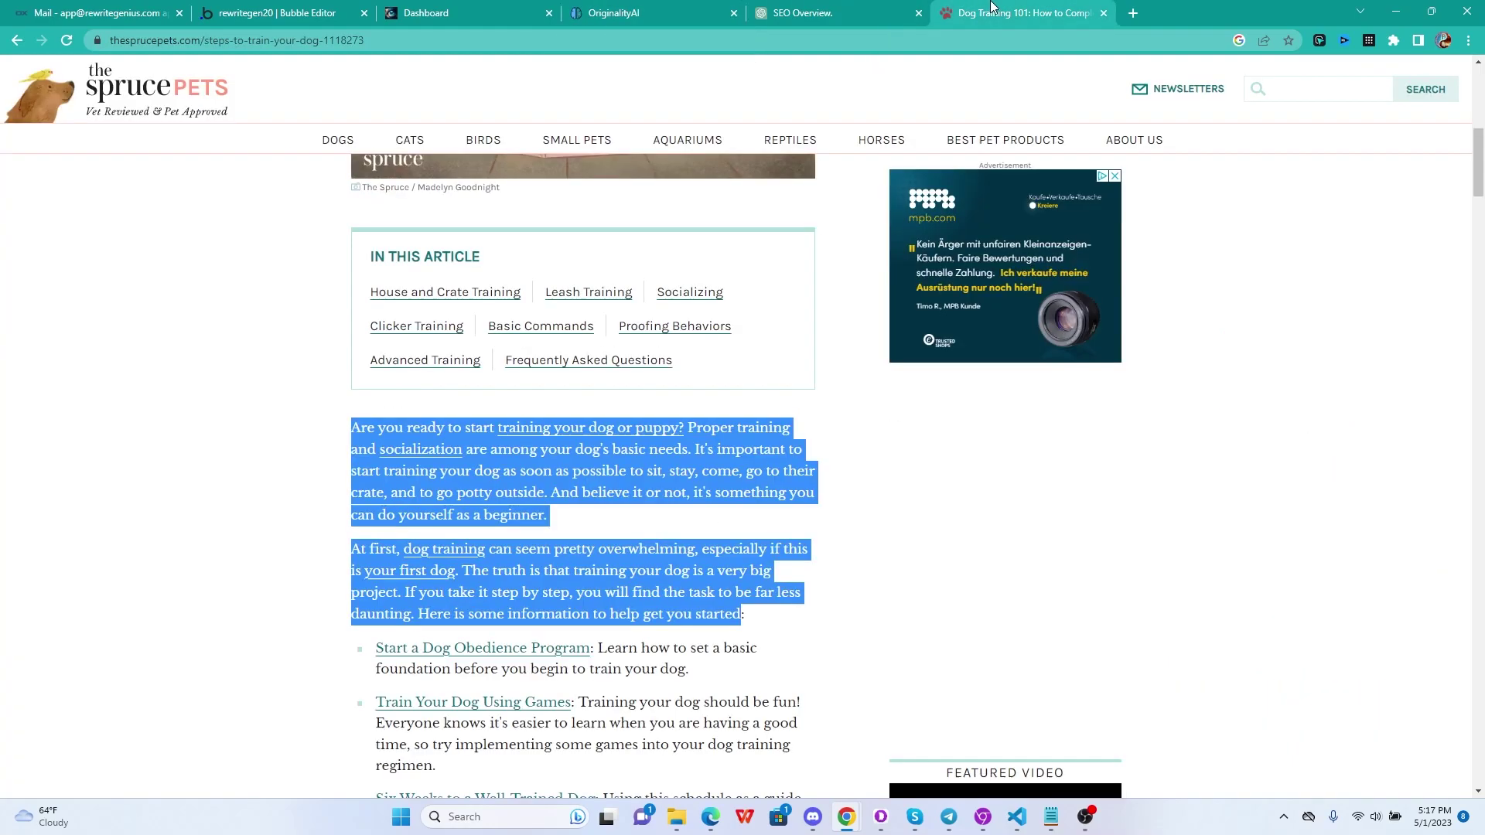
key("ctrl+3")
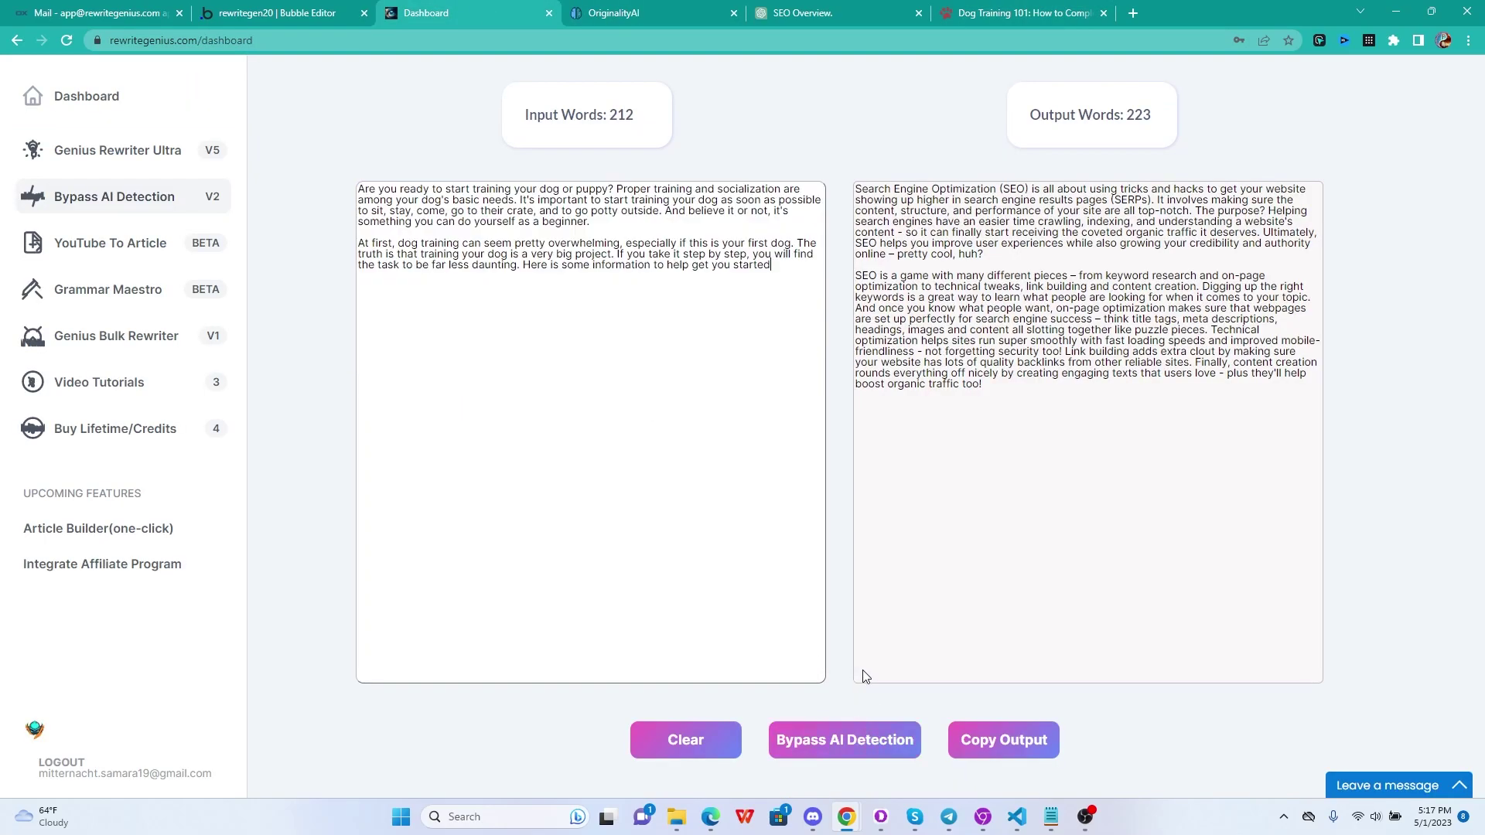
type(".")
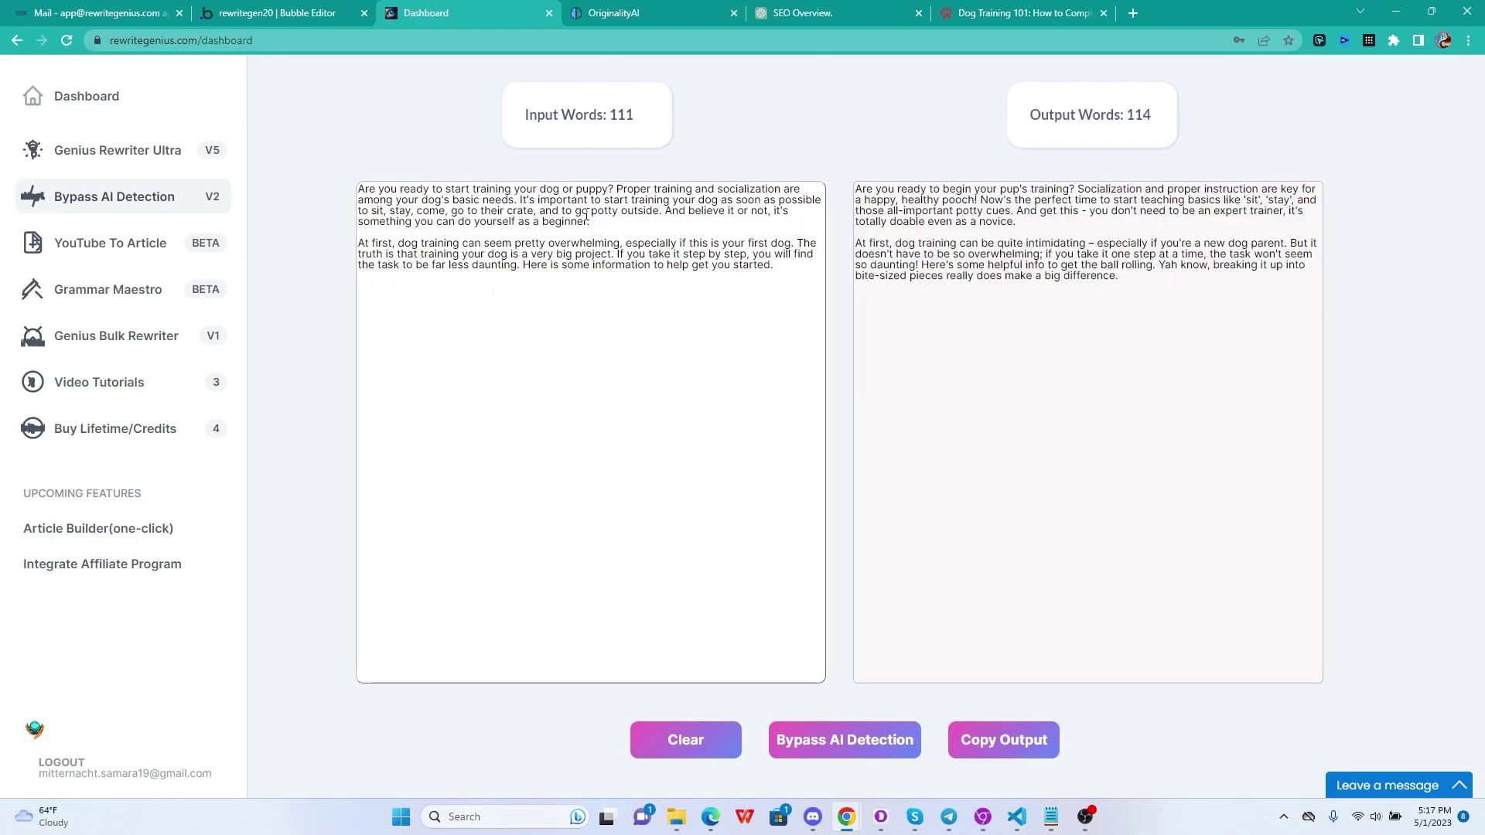
right_click(1009, 740)
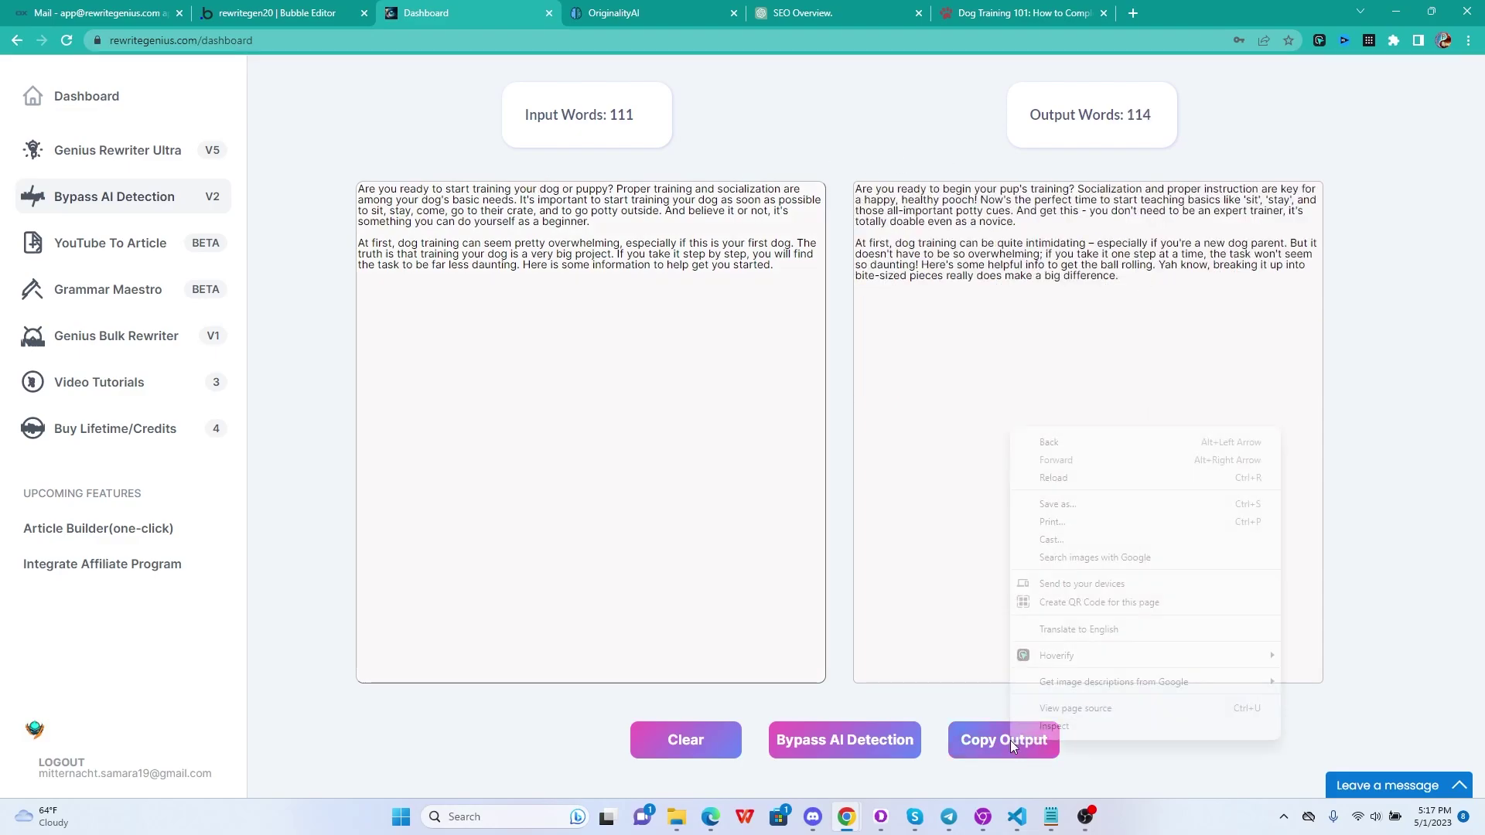
left_click(970, 737)
Replace the scan text with the dog-training rewrite and rescan it: 100% Original, 0% AI.
left_click(613, 12)
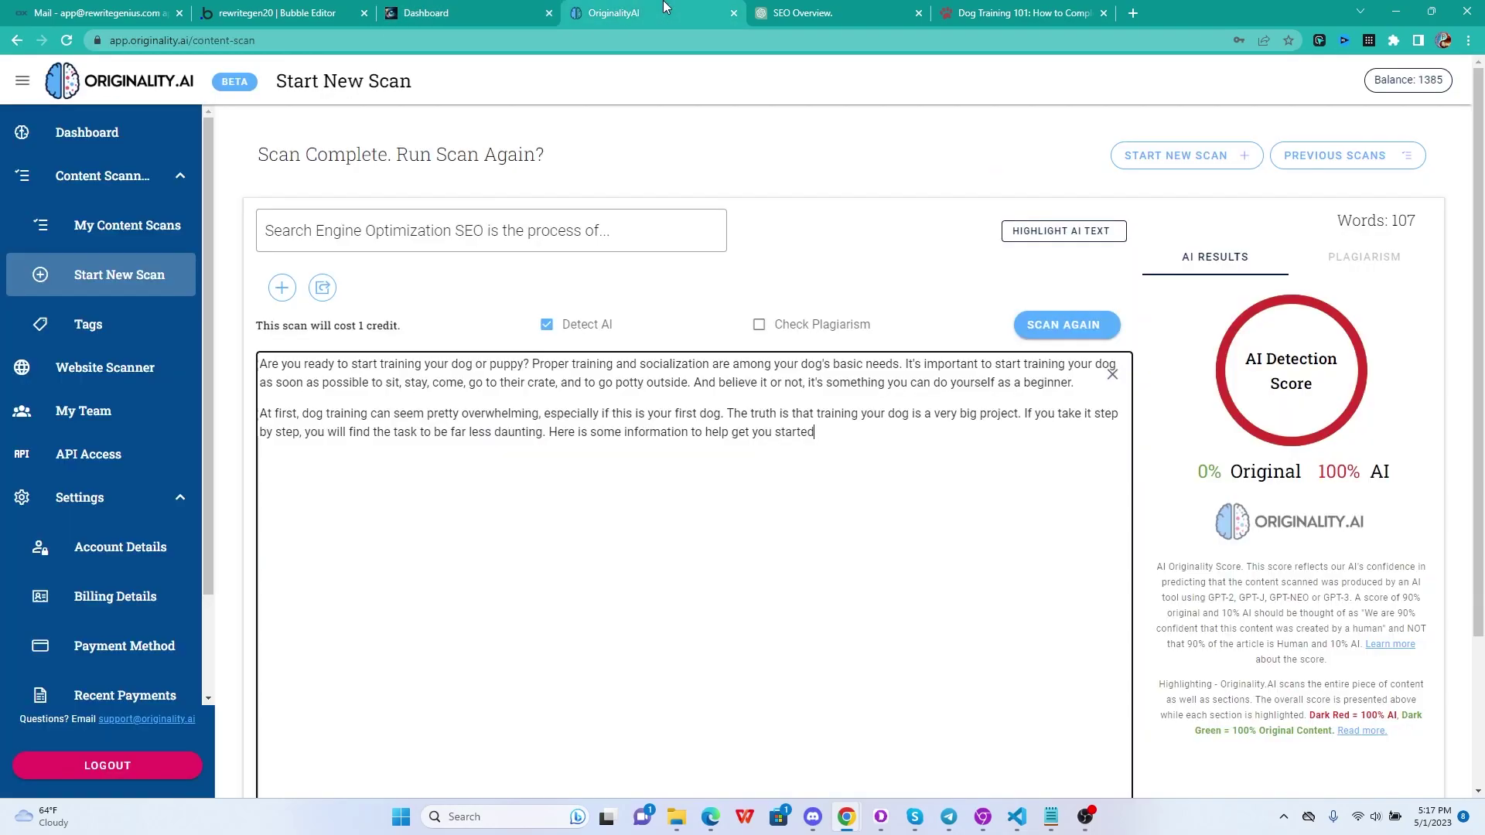
left_click(618, 520)
key("ctrl+a")
type("Are you ready to begin your pup's training? Socialization and proper instruction are key for a happy, healthy pooch! Now's the perfect time to start teaching basics like 'sit', 'stay', and those all-important potty cues. And get this - you don't need to be an expert trainer, it's totally doable even as a novice.  At first, dog training can be quite intimidating – especially if you're a new dog parent. But it doesn't have to be so overwhelming; if you take it one step at a time, the task won't seem so daunting! Here's some helpful info to get the ball rolling. Yah know, breaking it up into bite-sized pieces really does make a big difference.")
key("ctrl+a")
left_click(621, 522)
left_click(1094, 325)
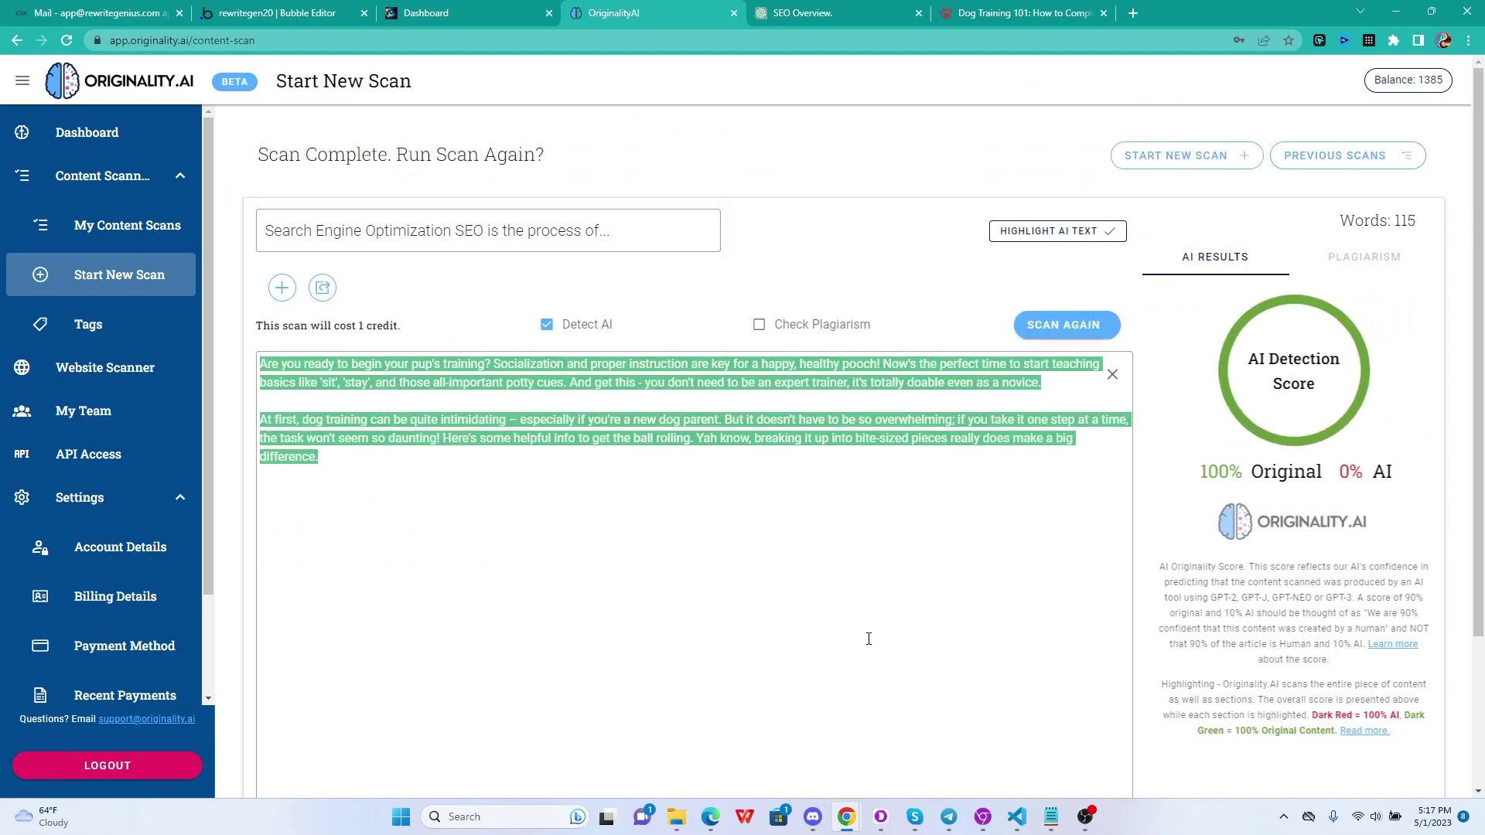
left_click(386, 15)
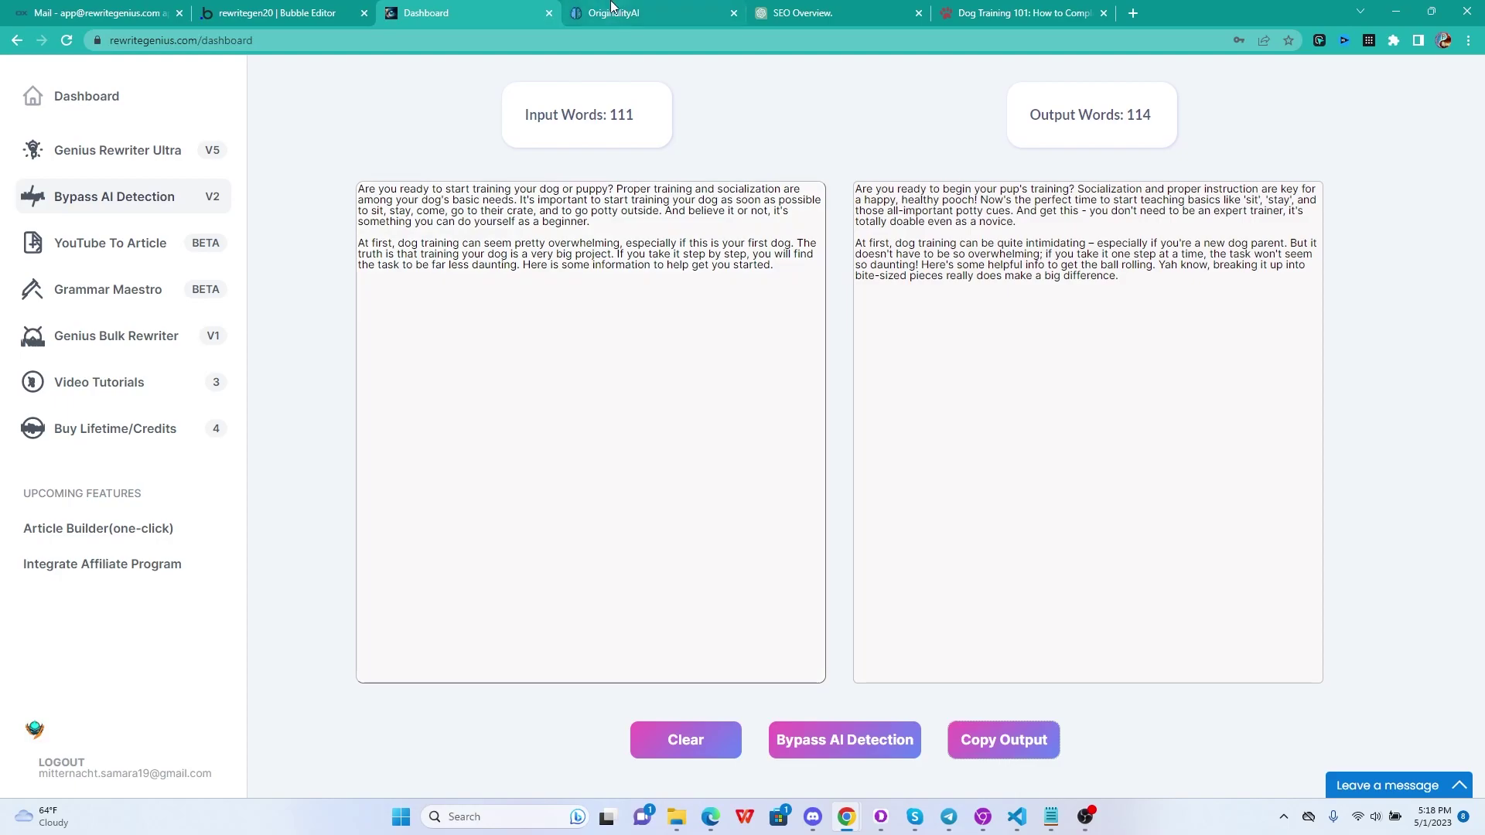
Ask ChatGPT 'How to train a dog' and copy its whole reply.
left_click(804, 13)
left_click(610, 749)
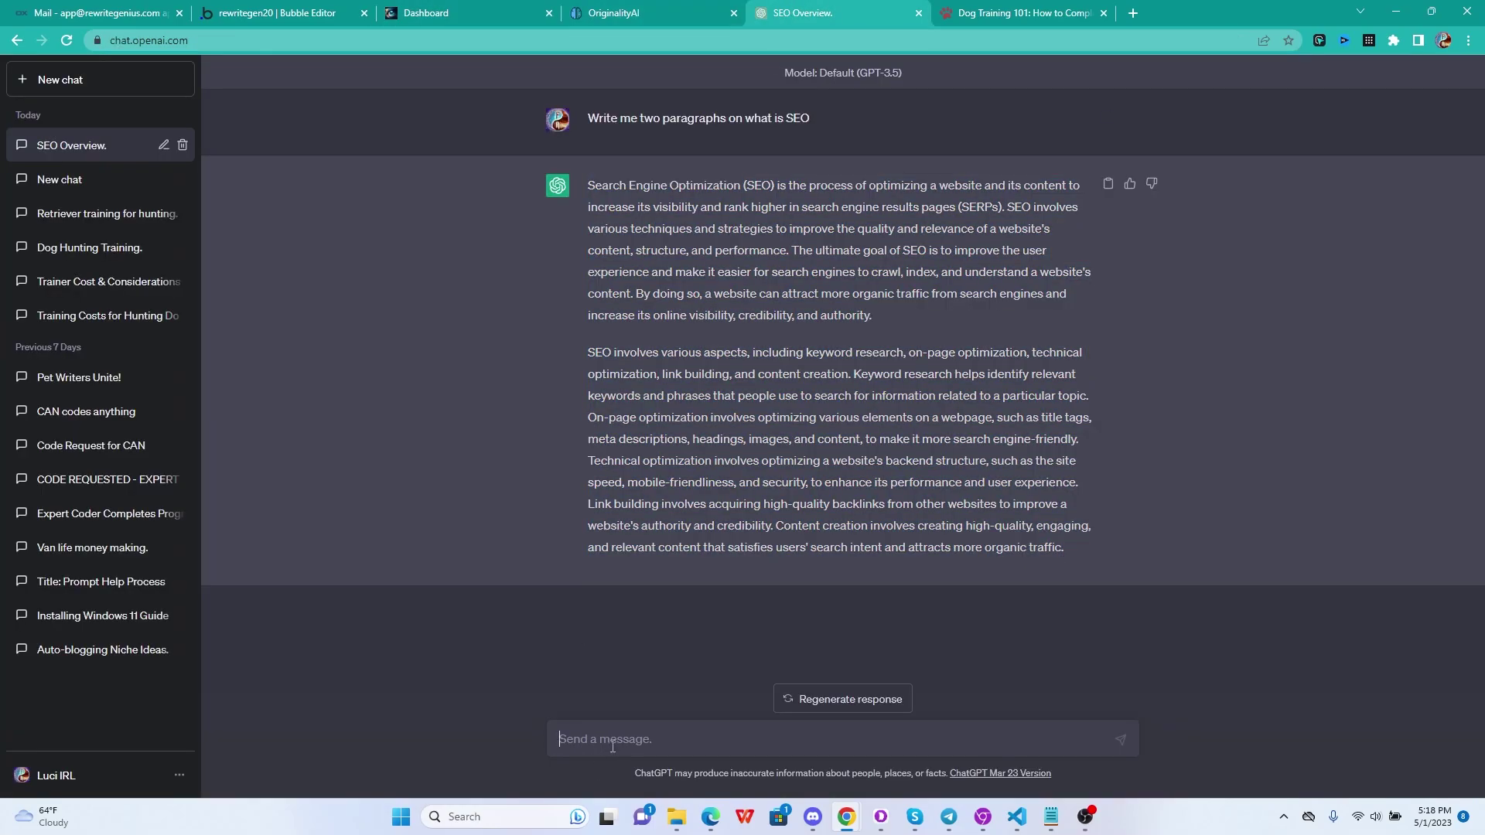
type("How to train a dog")
key("Return")
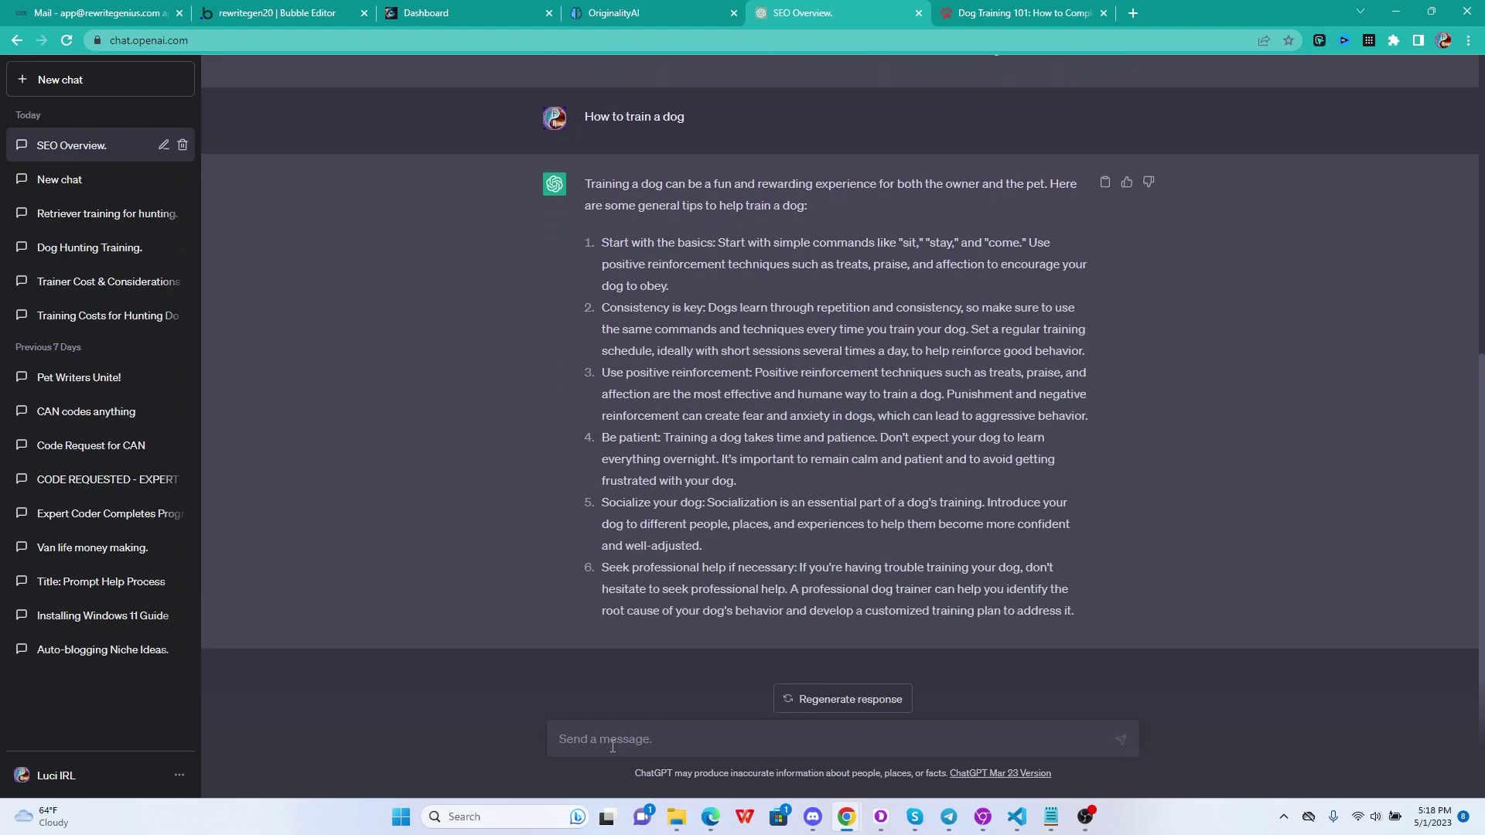
left_click_drag(1106, 633, 583, 184)
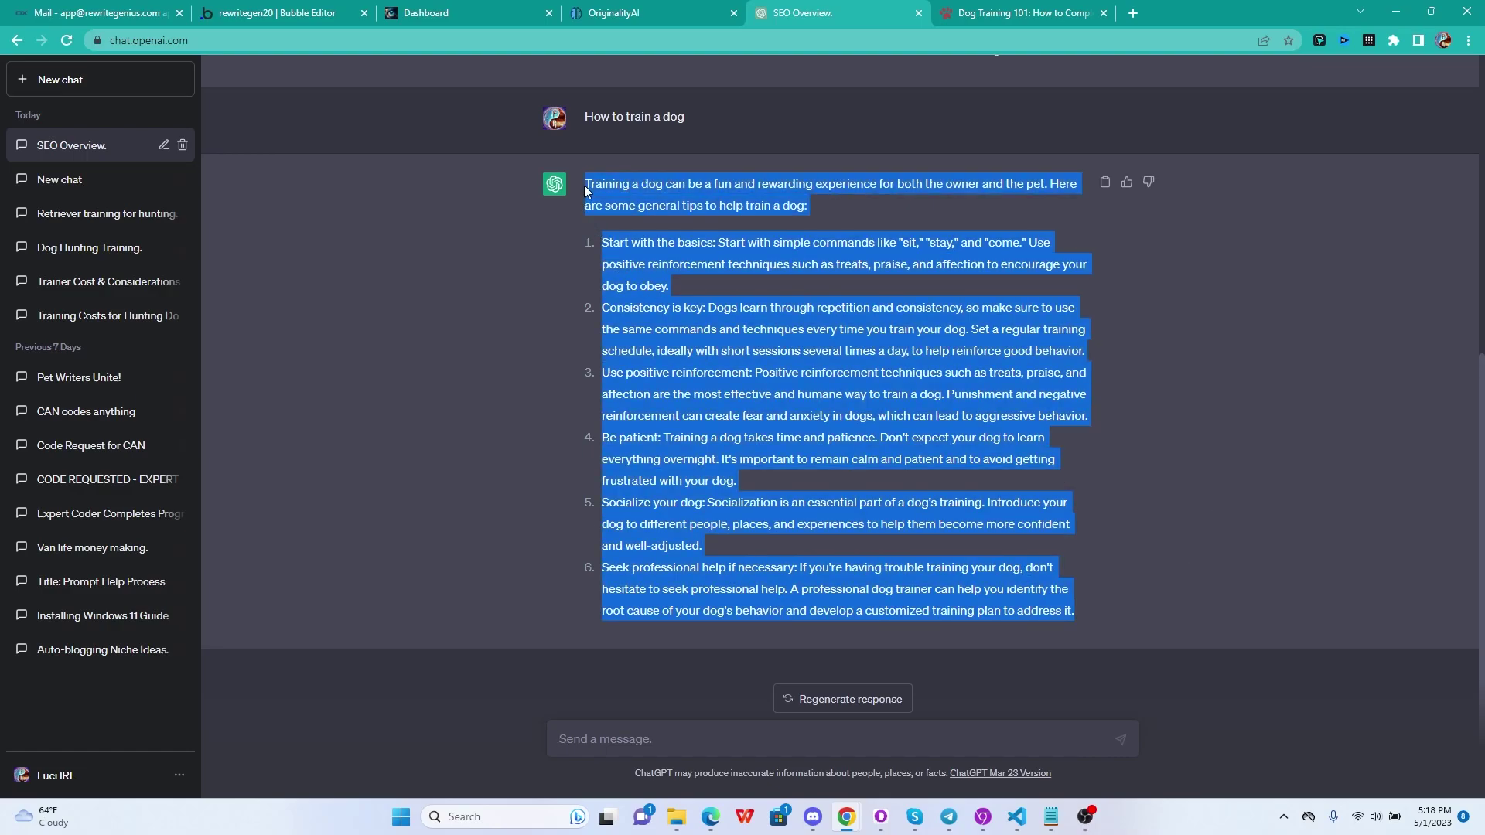
key("ctrl+c")
Scan ChatGPT's dog-training reply in Originality.AI, which comes back 0% Original, 100% AI.
left_click(614, 12)
left_click(620, 621)
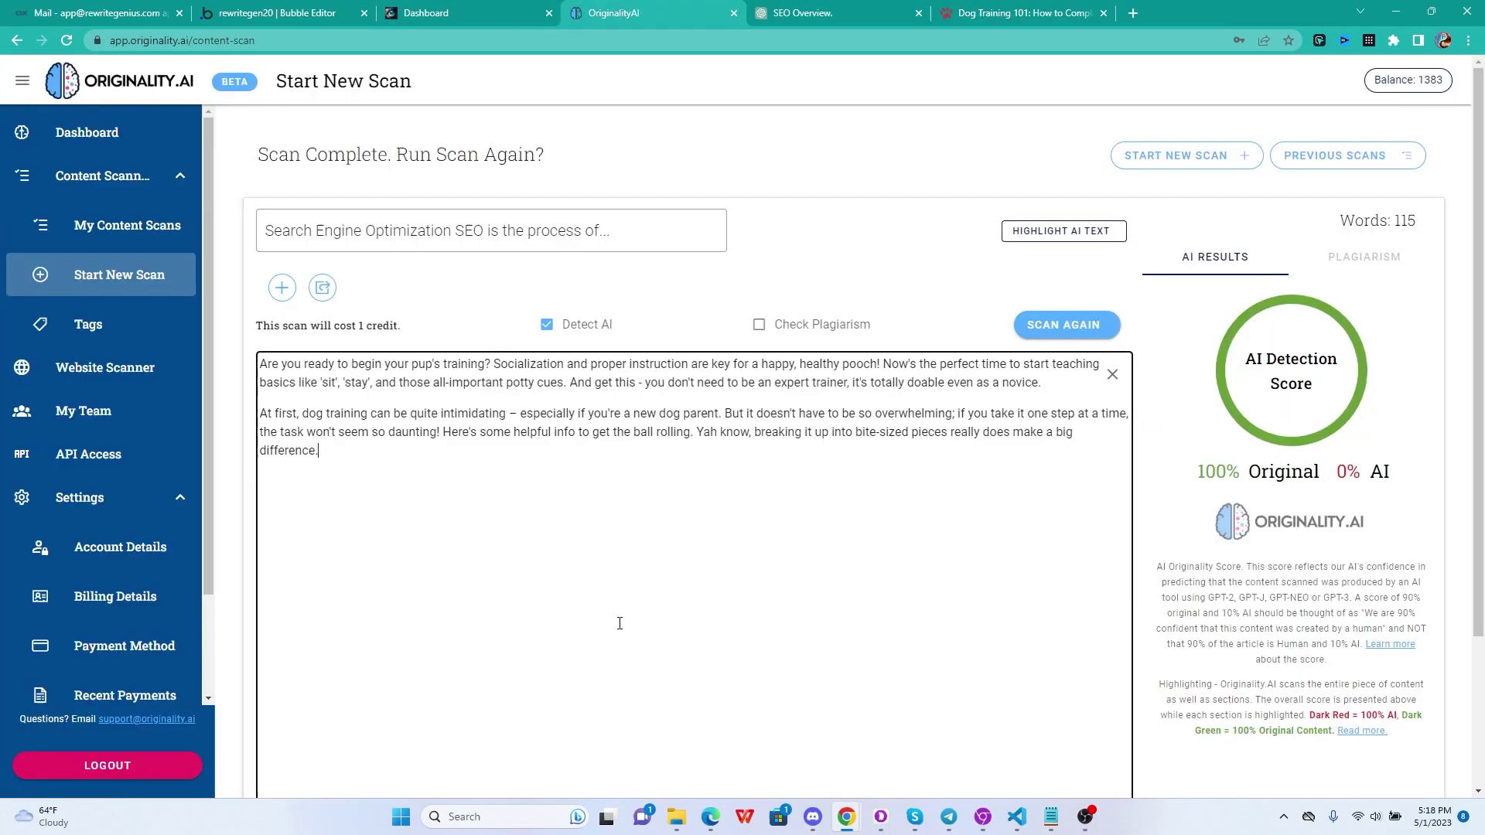
key("ctrl+a")
key("ctrl+v")
left_click(1105, 328)
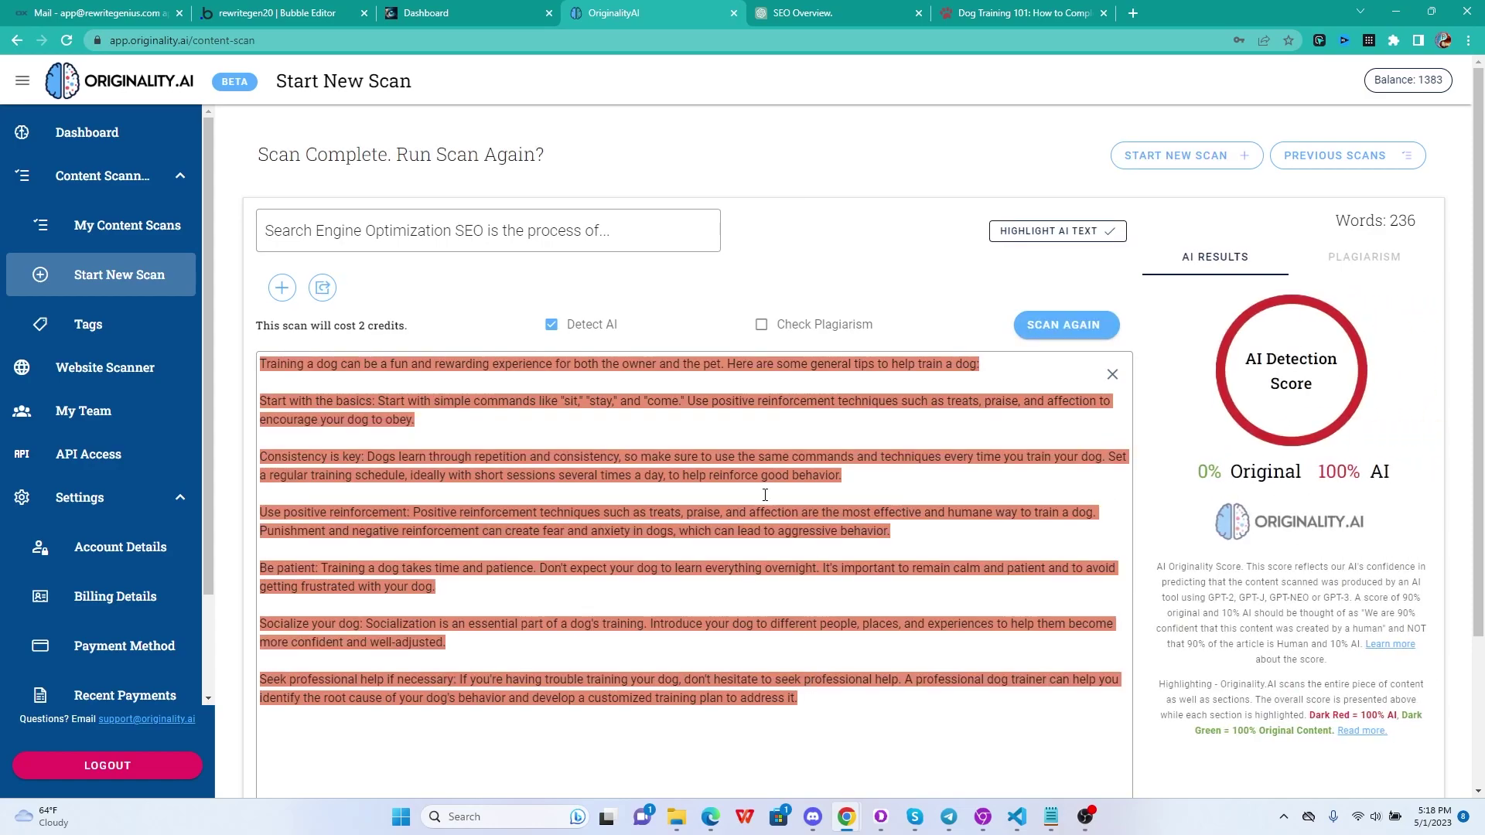
left_click(437, 12)
Rewrite the pasted ChatGPT dog-training tips with Bypass AI Detection V2 and copy the output.
left_click(577, 331)
key("ctrl+a")
key("ctrl+v")
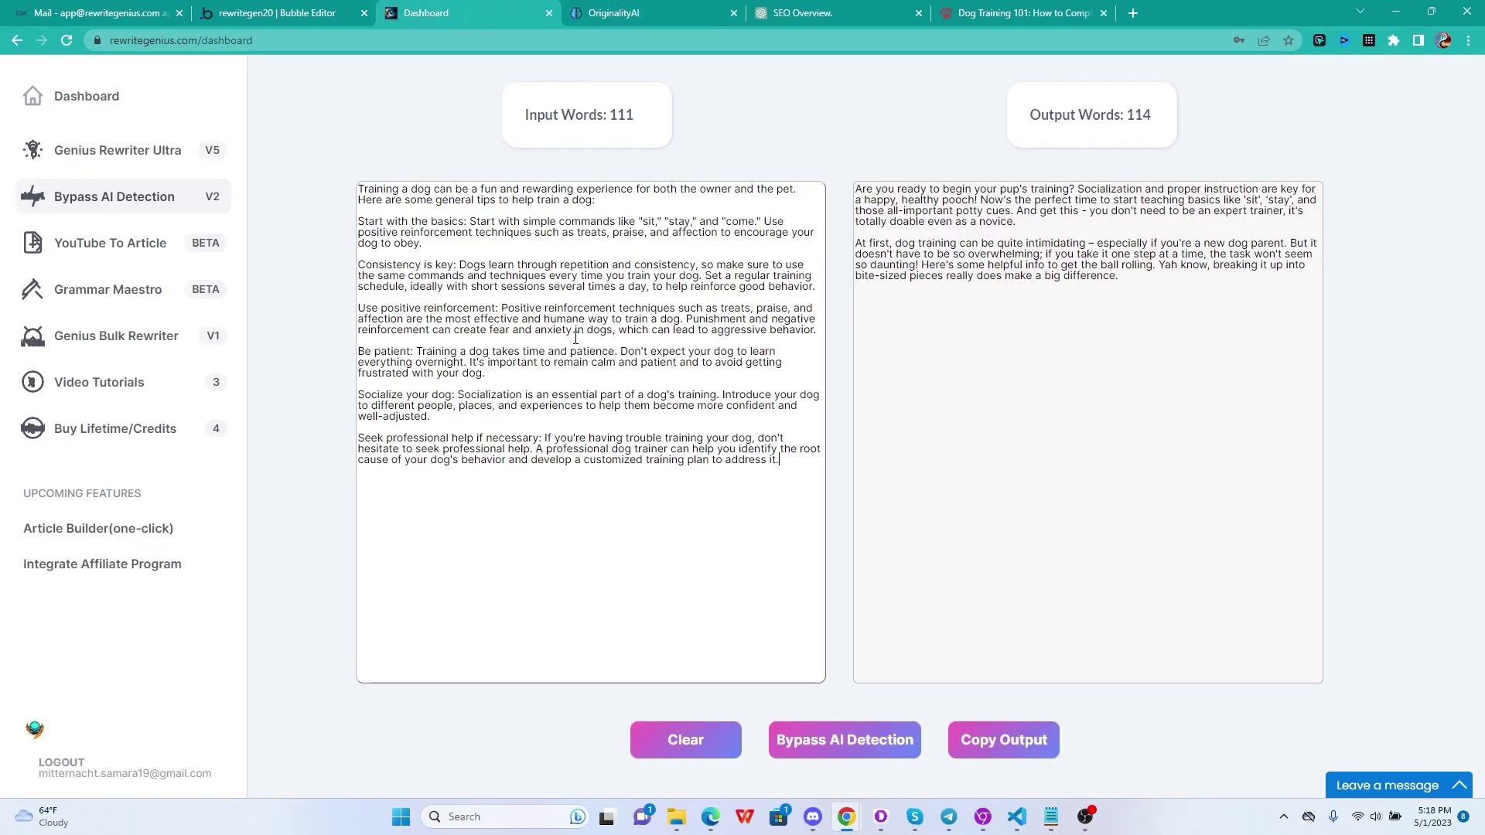
left_click(876, 736)
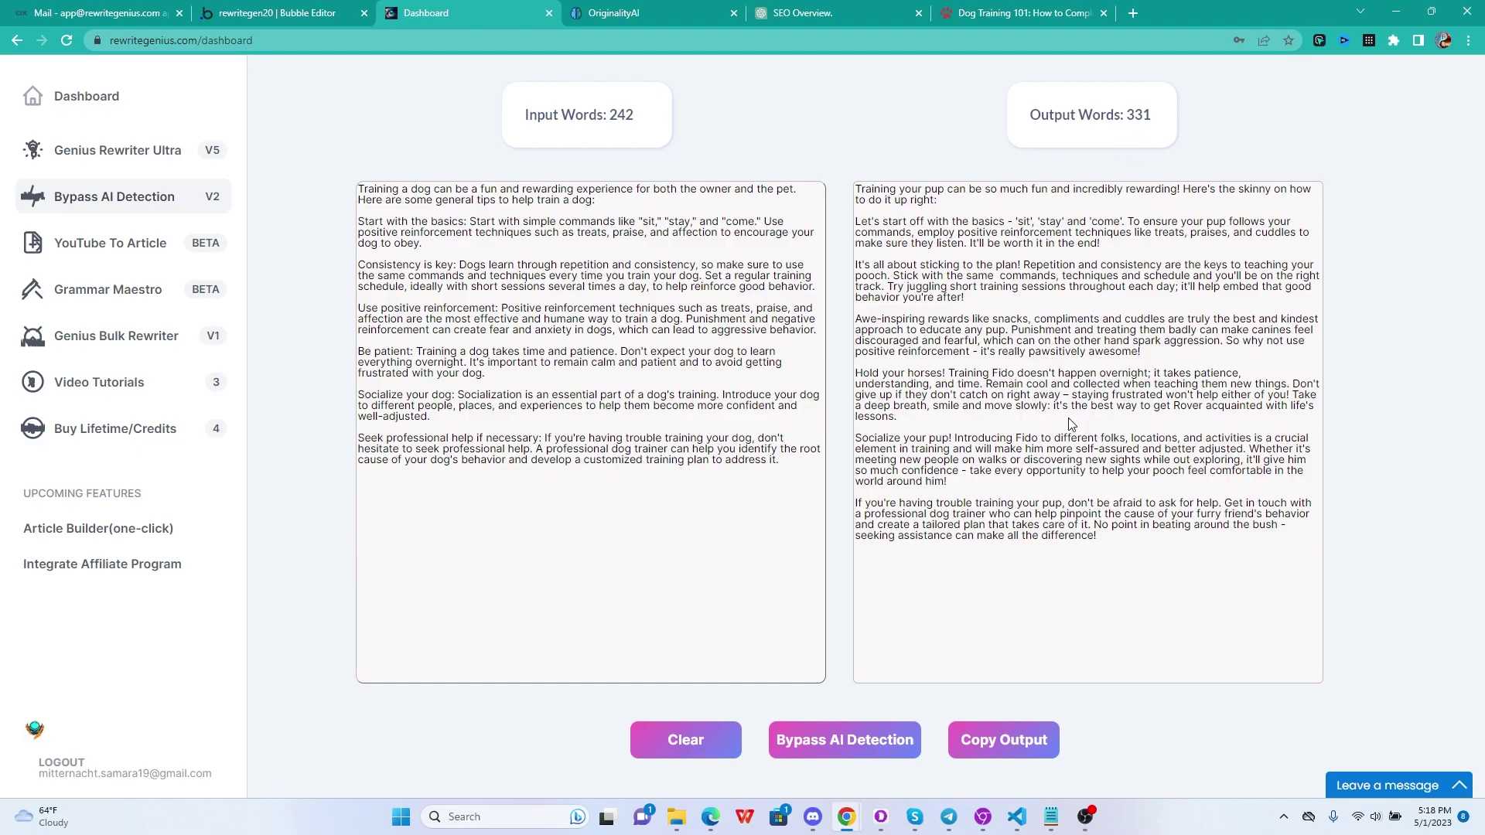
left_click(1019, 741)
Scan the 331-word rewrite in Originality.AI, which scores 87% Original, 13% AI.
key("ctrl+Tab")
left_click(760, 490)
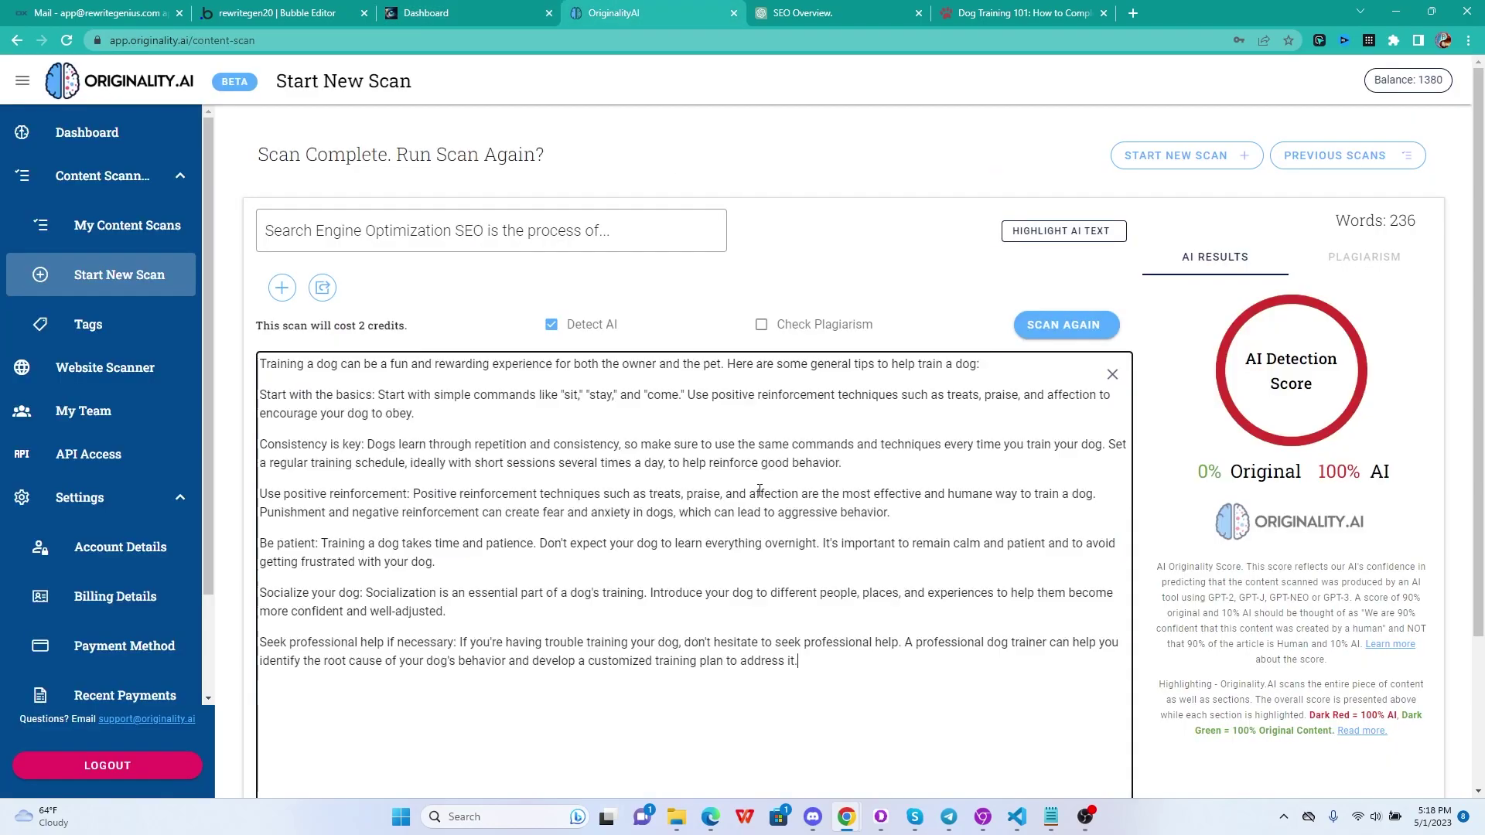
key("ctrl+a")
key("ctrl+v")
left_click(1059, 326)
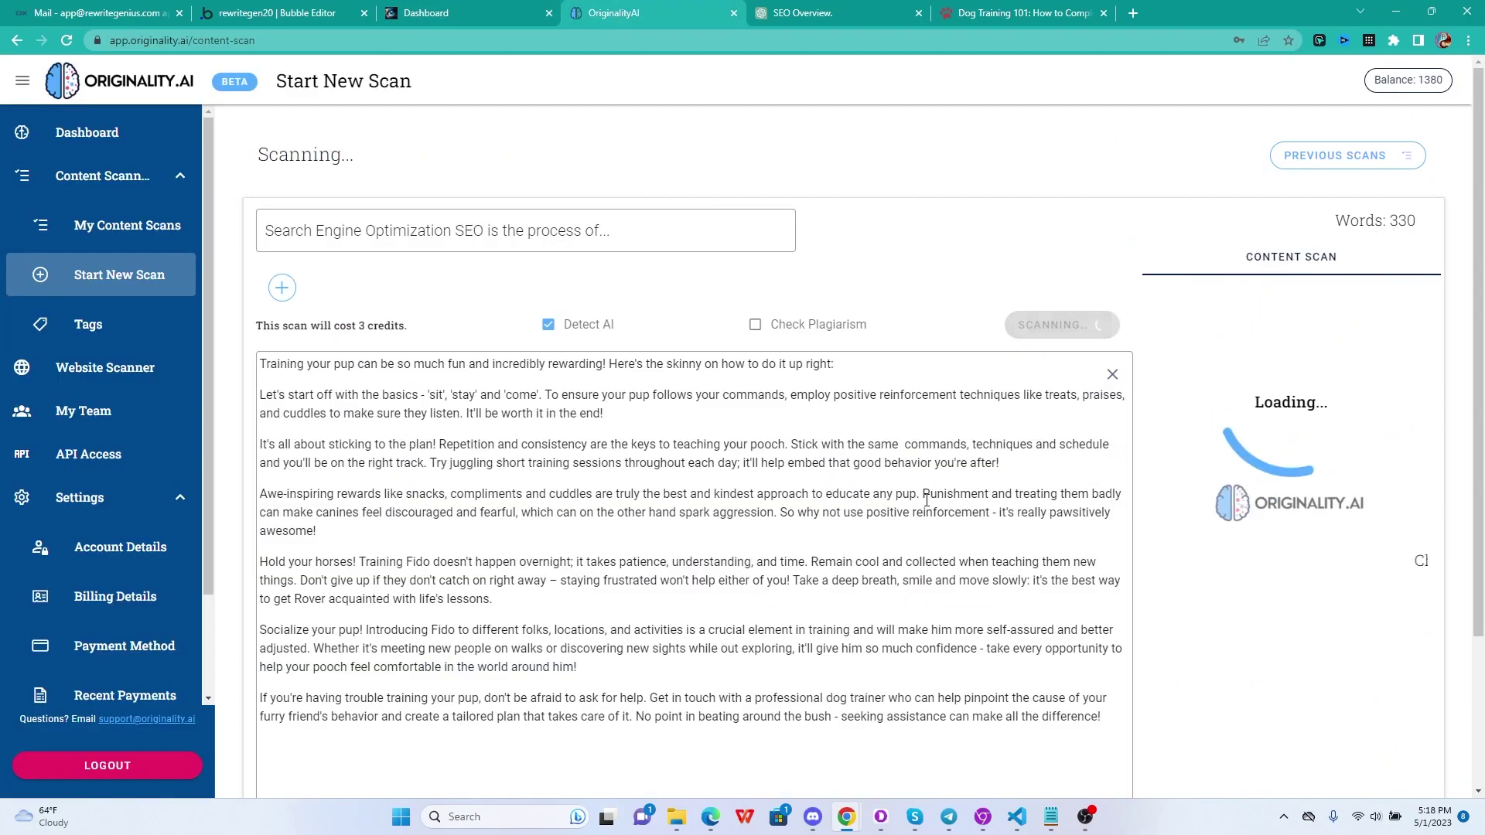
scroll(927, 507, "down", 2)
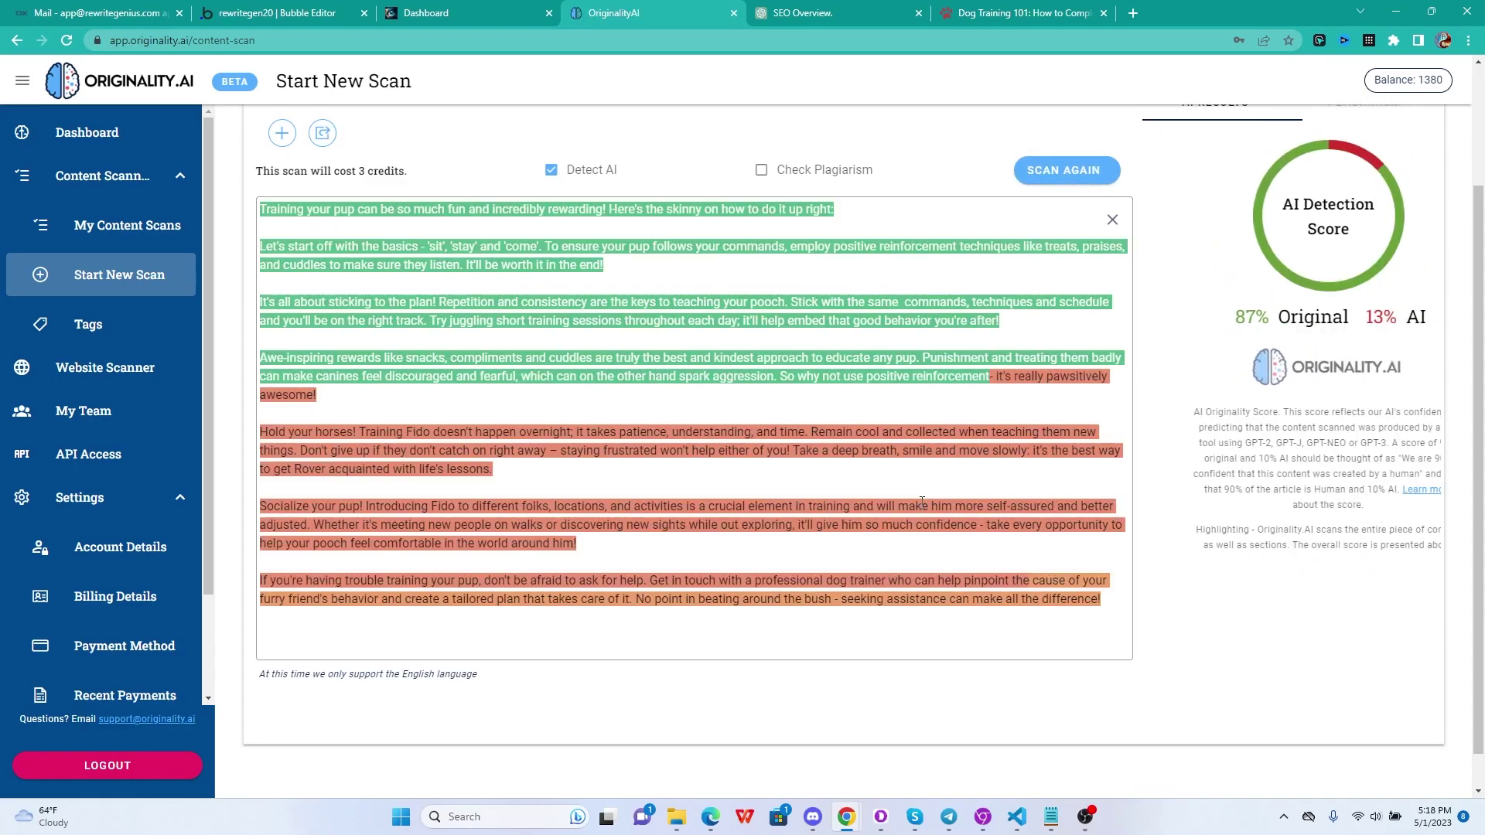
scroll(856, 469, "up", 2)
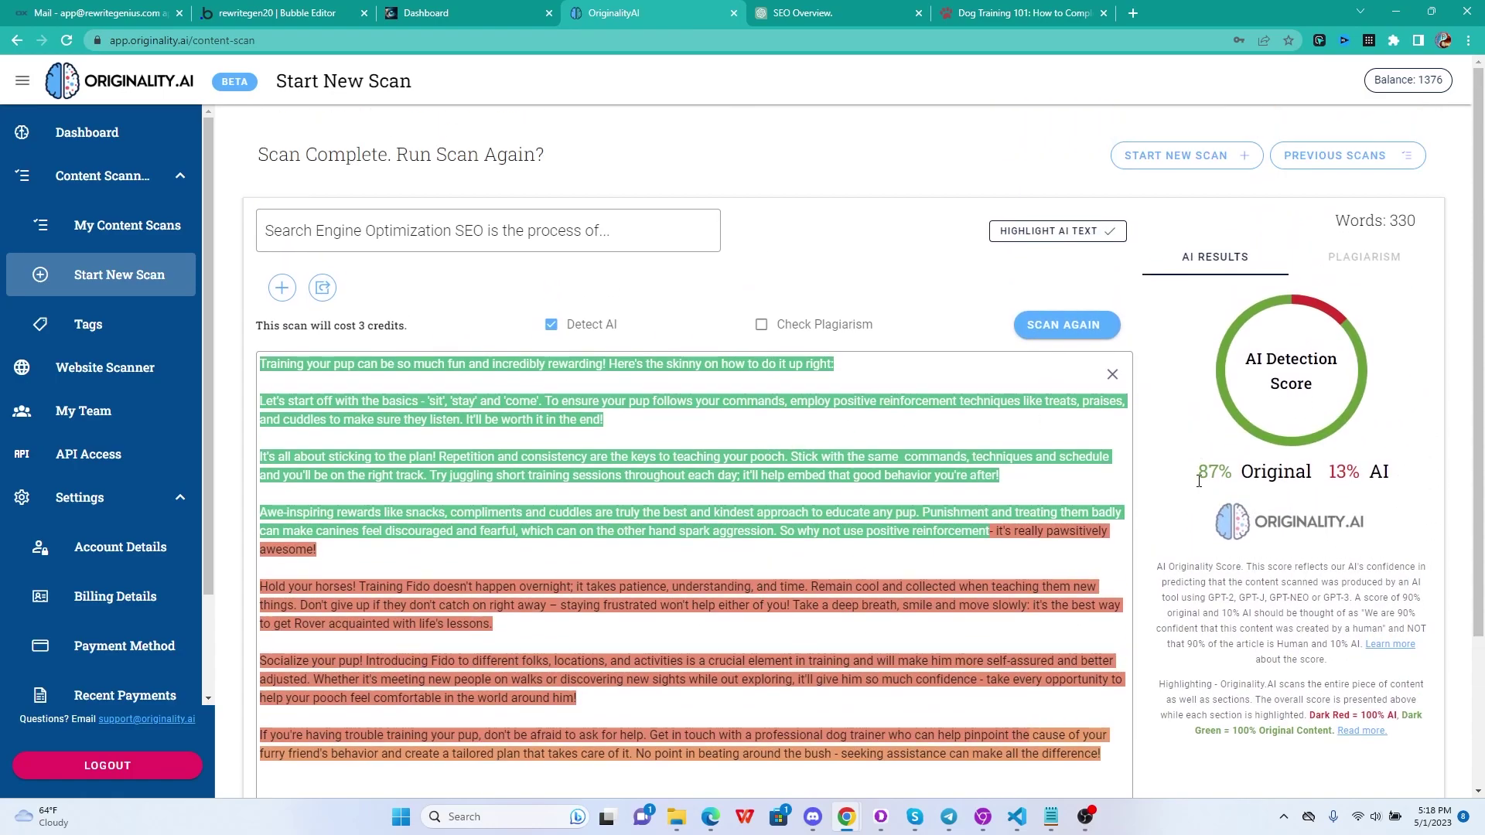
Generate a fresh 422-word rewrite of the dog-training tips in RewriteGenius.
left_click(450, 10)
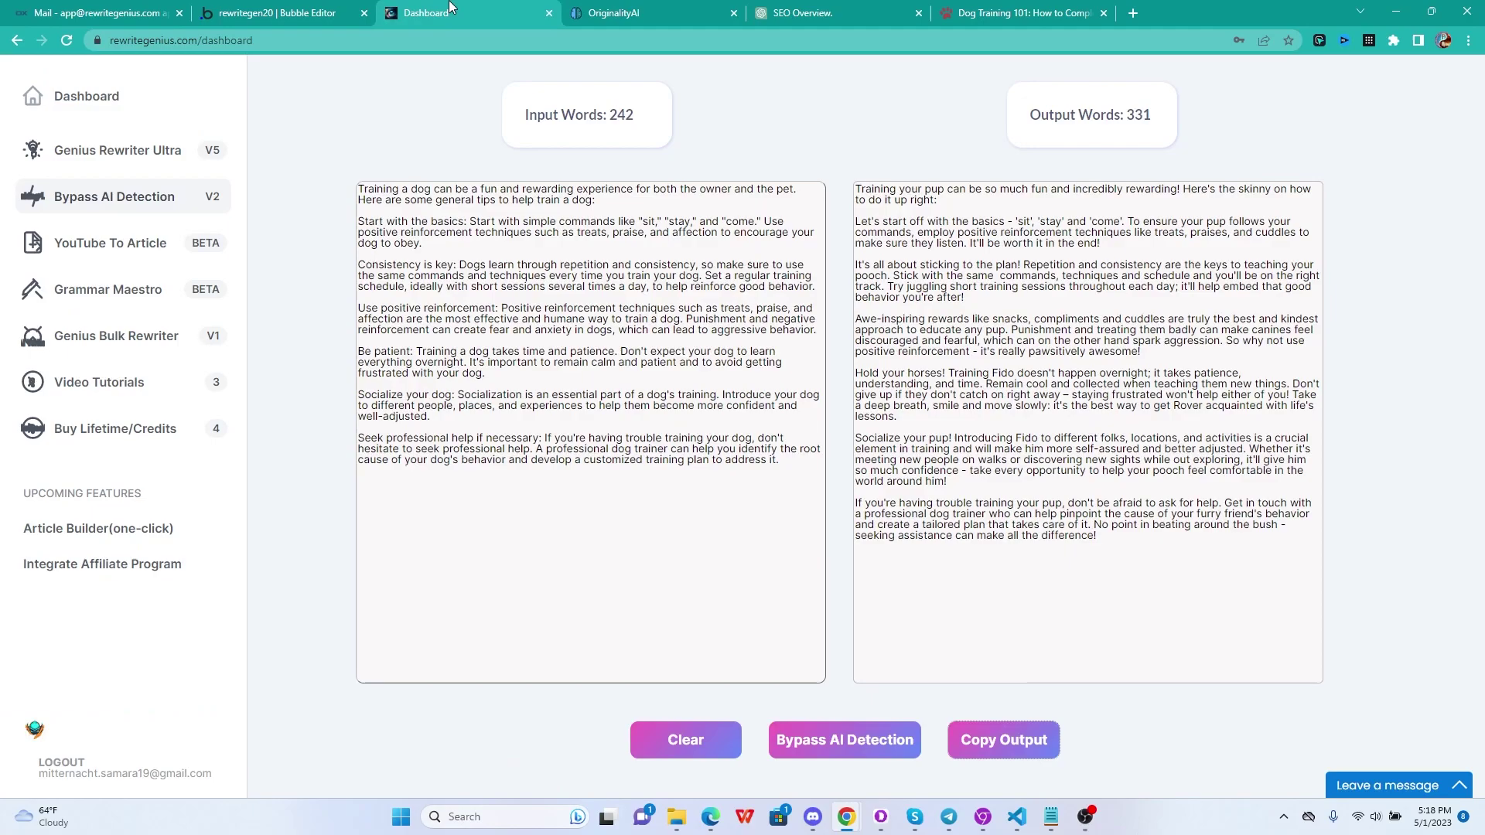
left_click(695, 10)
left_click(387, 11)
left_click(865, 744)
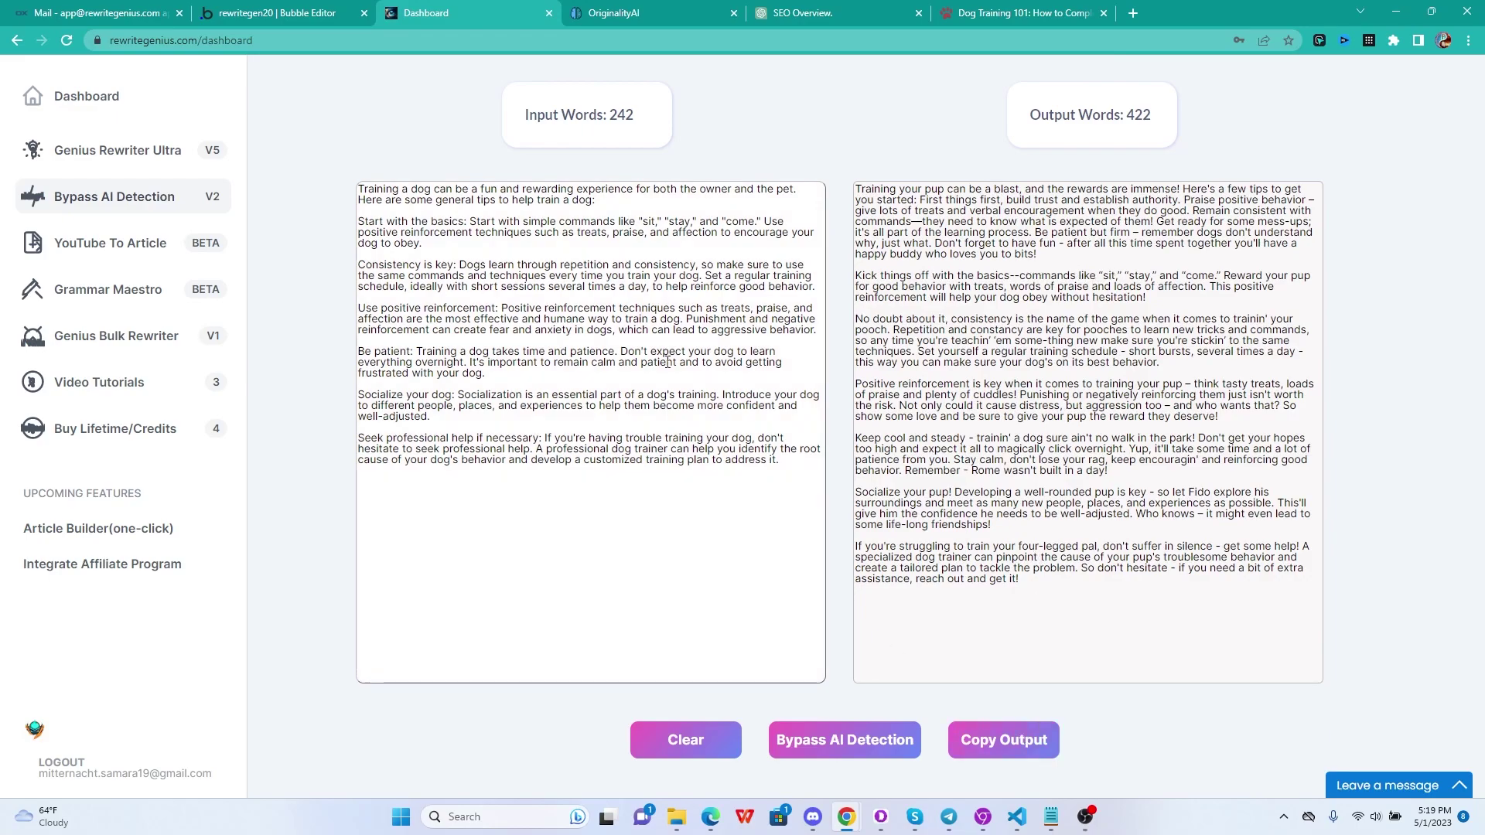
Scan the new 422-word rewrite in Originality.AI, which scores 98% Original, 2% AI.
left_click(633, 11)
left_click(599, 511)
key("ctrl+a")
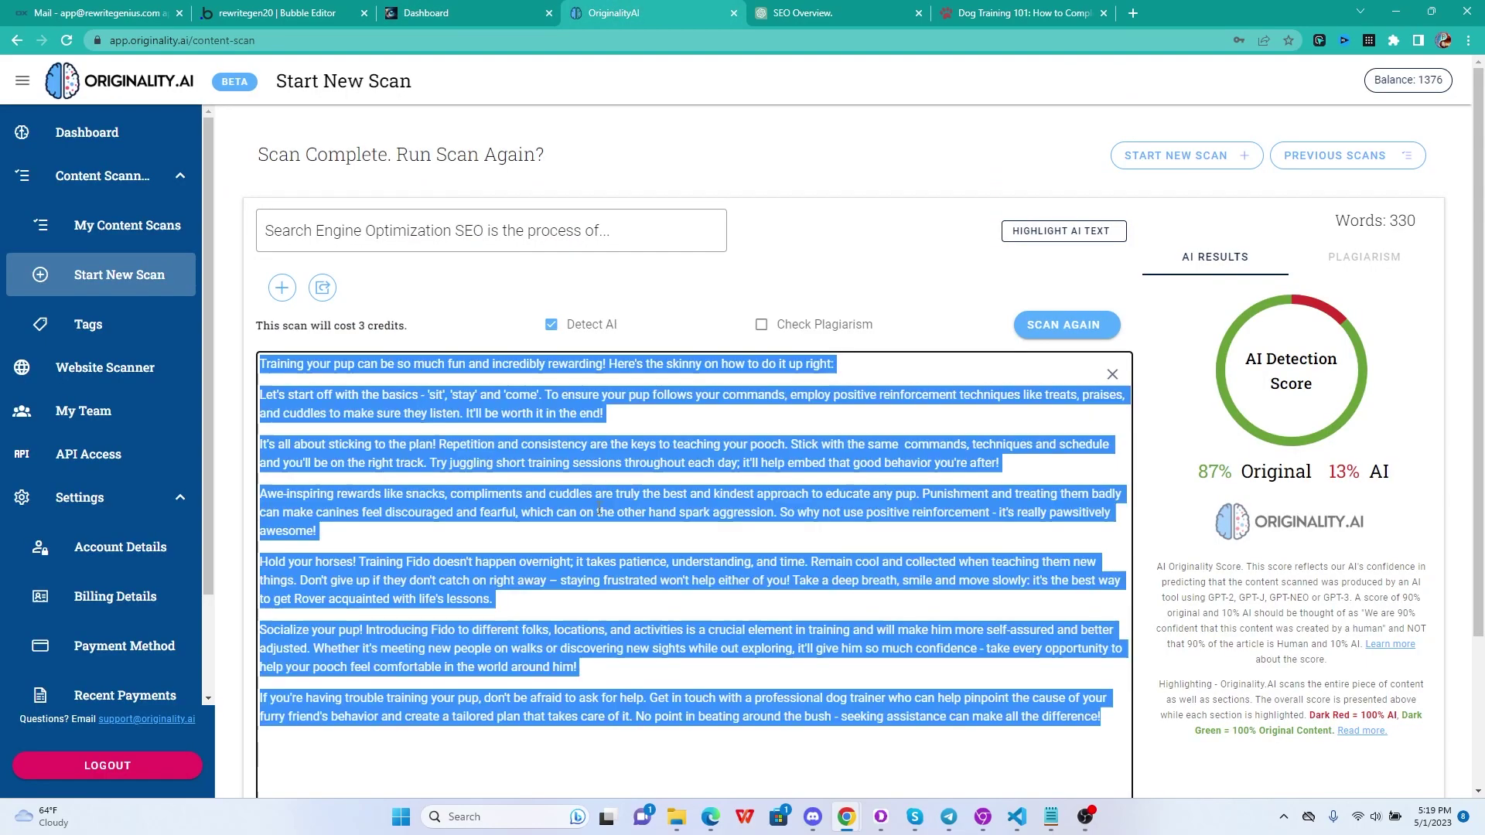
key("ctrl+v")
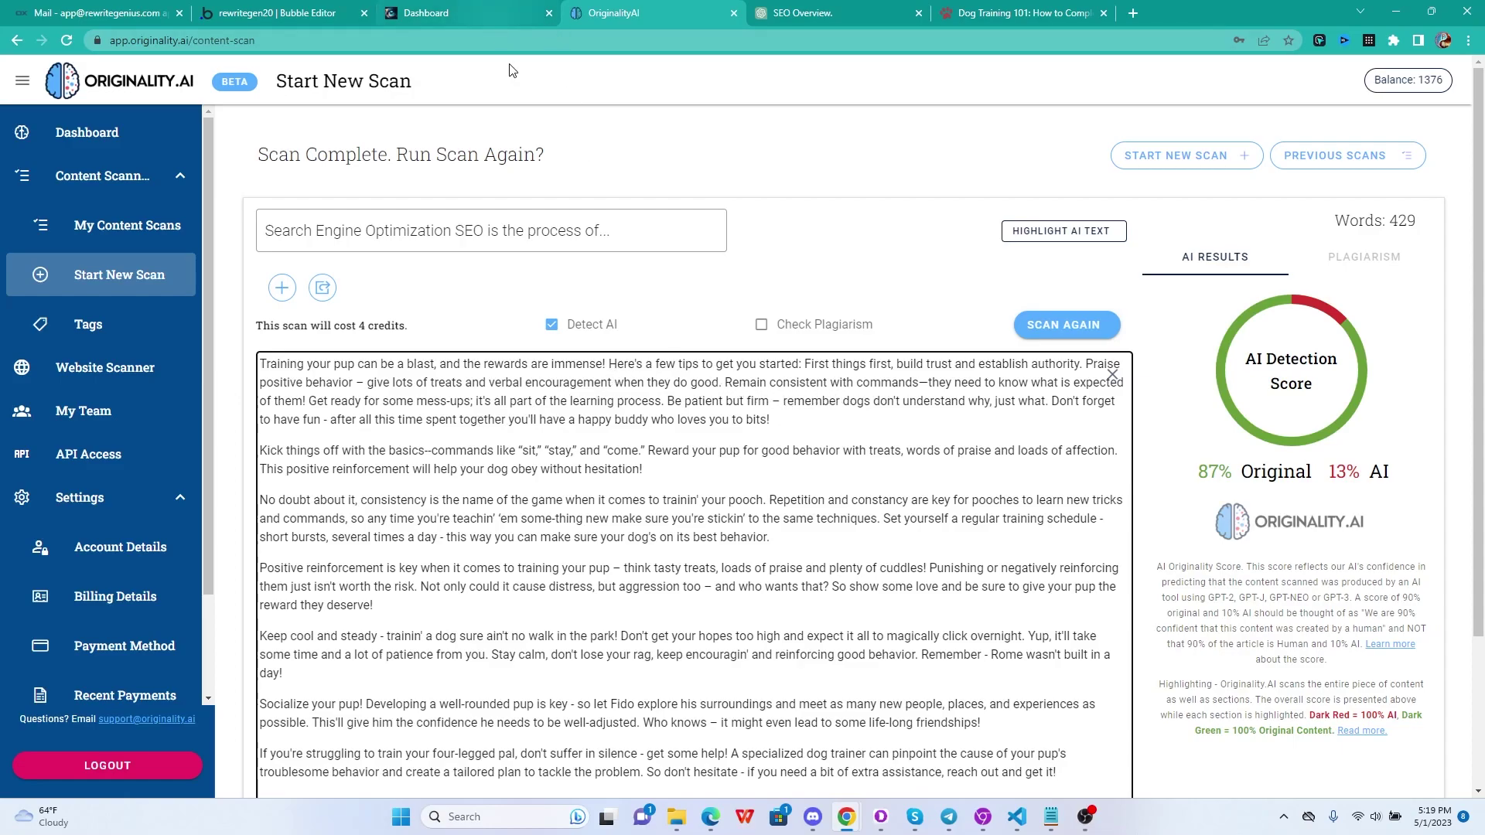
left_click(1098, 326)
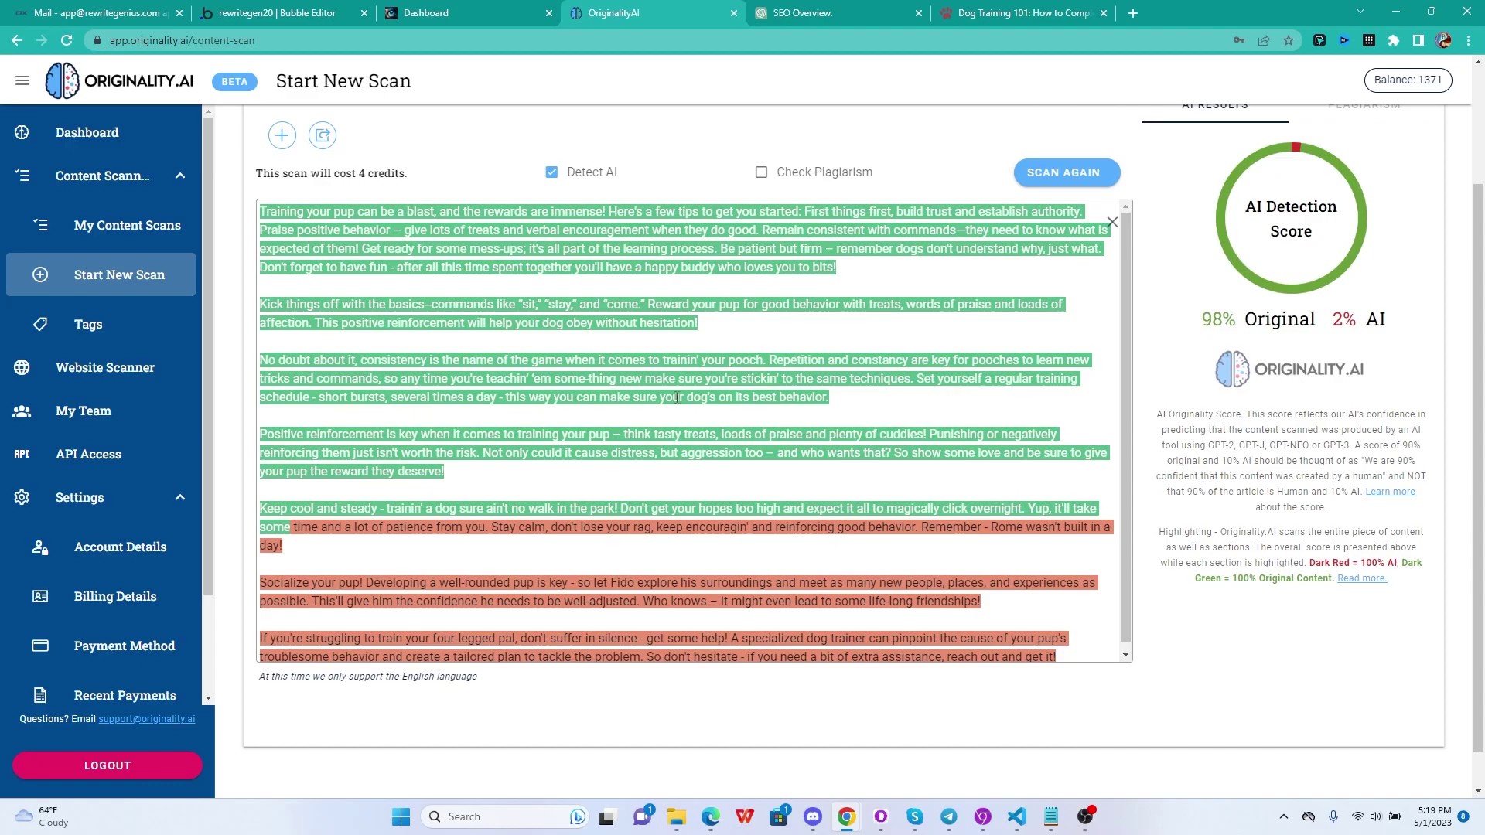
Regenerate the tips rewrite three times, ending with the 363-word 'absolute blast' version.
left_click(534, 10)
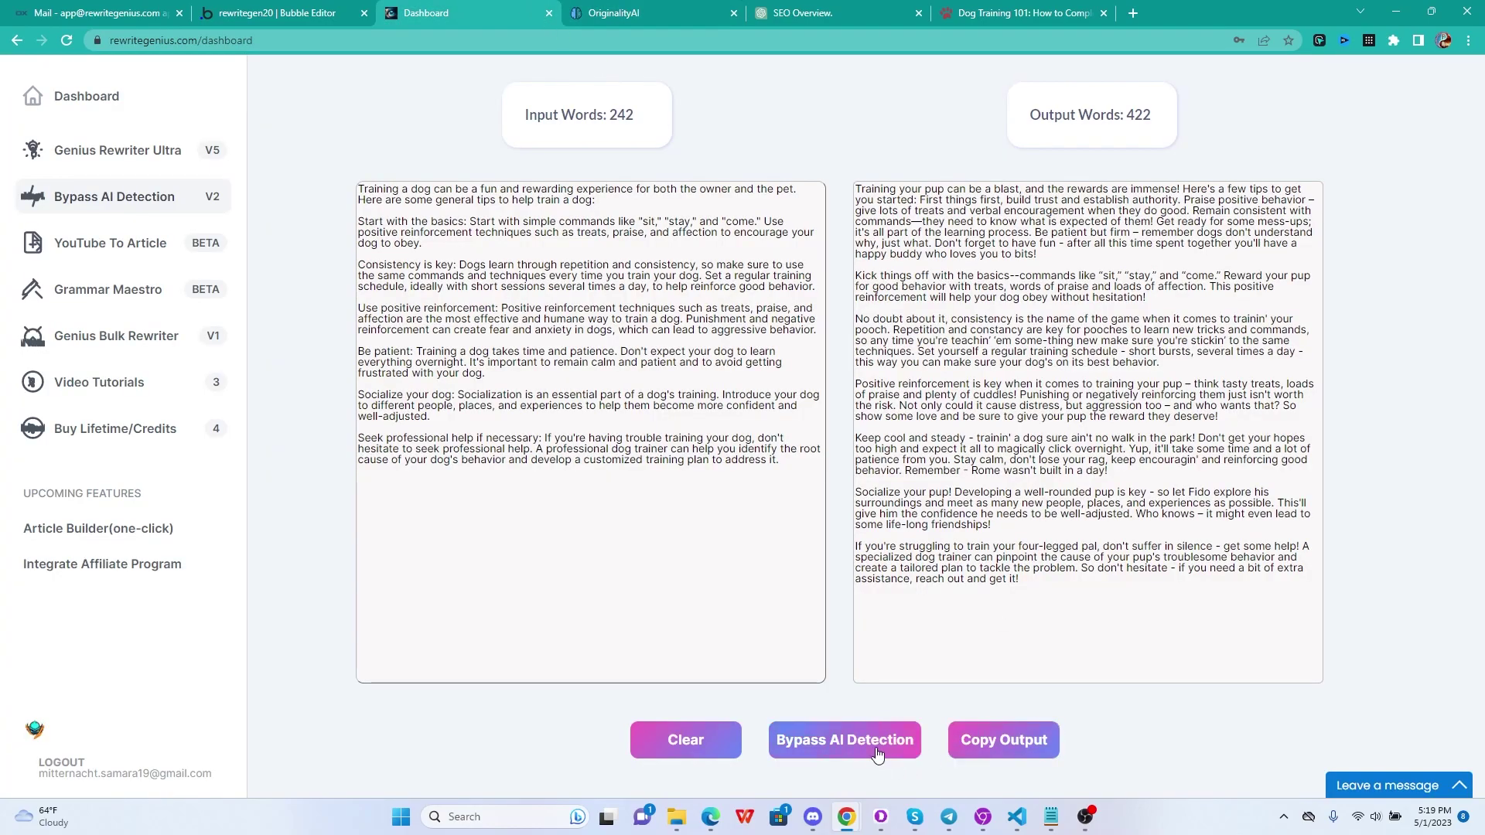
left_click(876, 754)
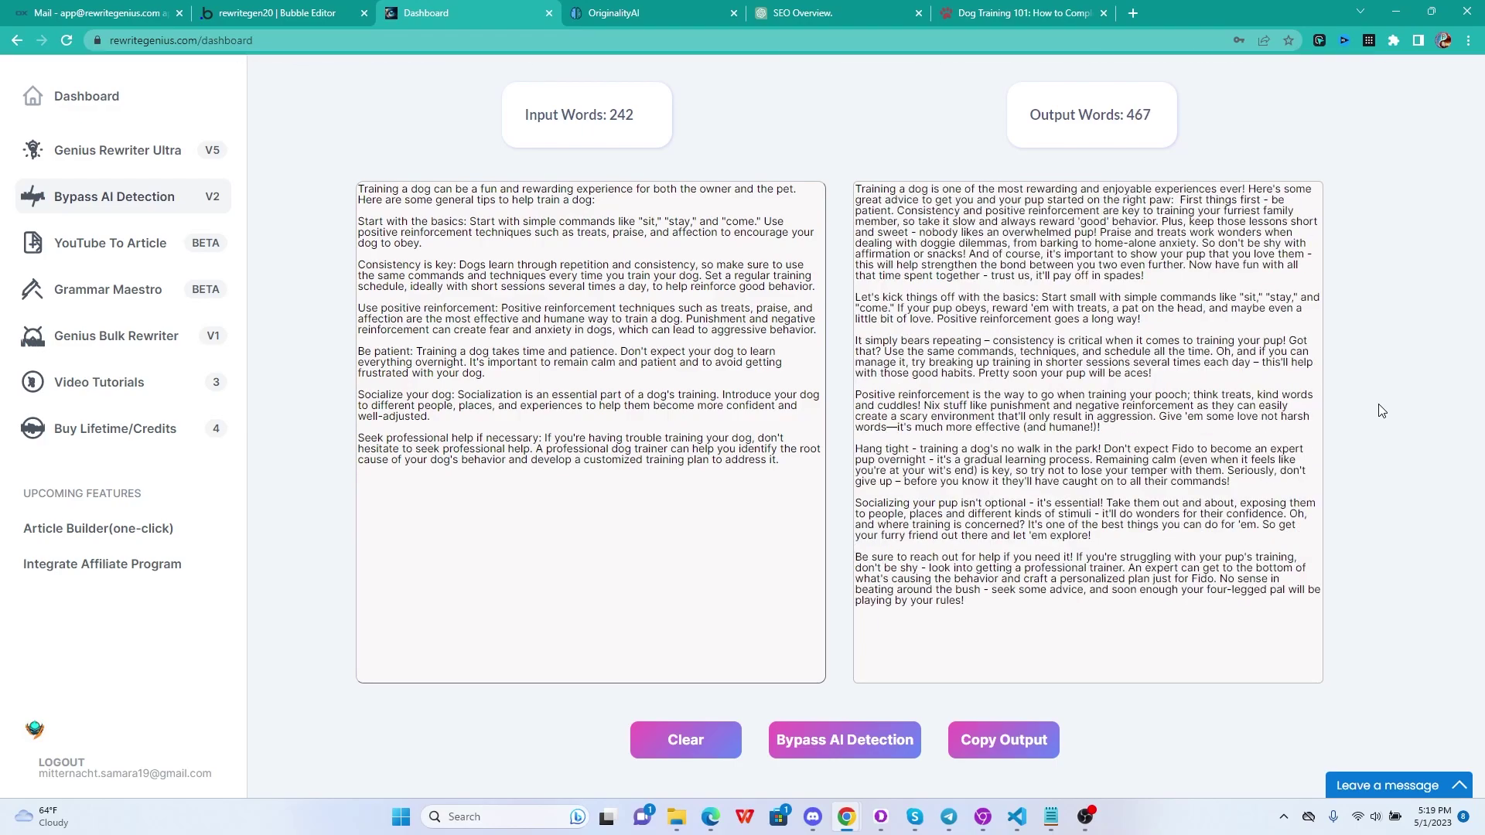
left_click(842, 754)
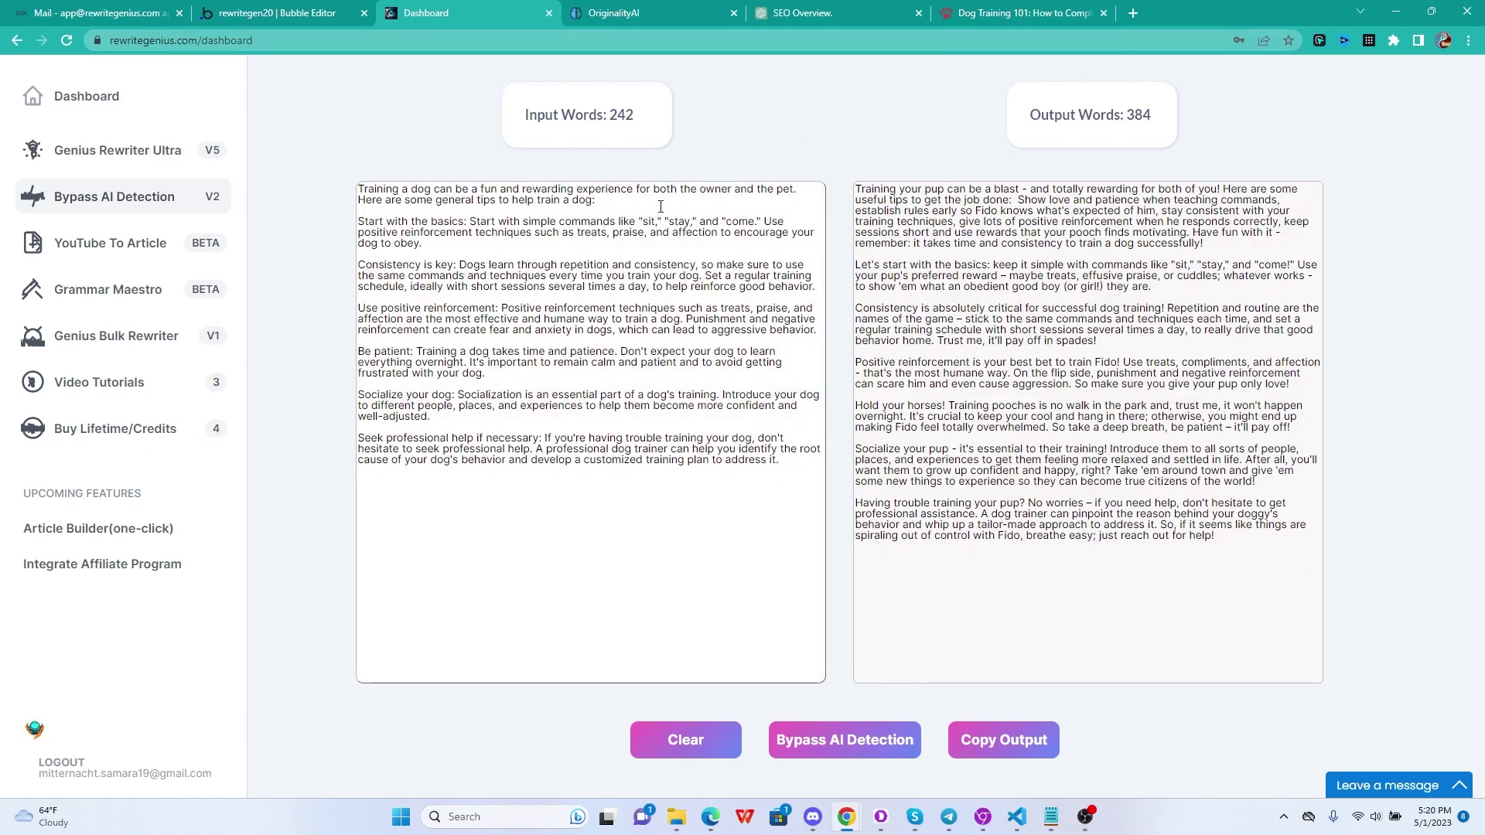
left_click(606, 199)
left_click(827, 746)
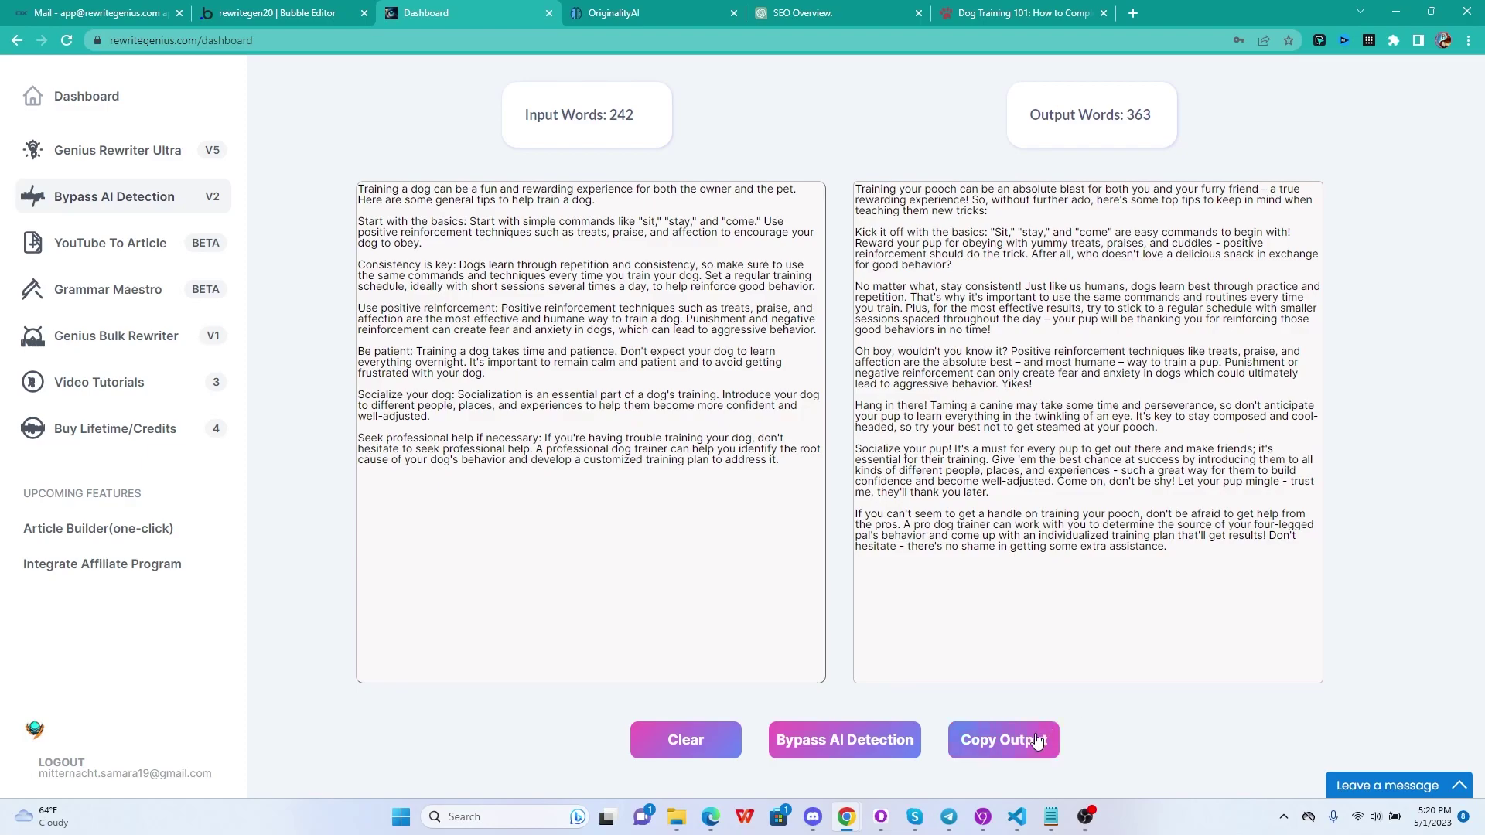
Scan the 'absolute blast' rewrite, scoring 98% Original, 2% AI, with AI text highlighting off.
left_click(613, 13)
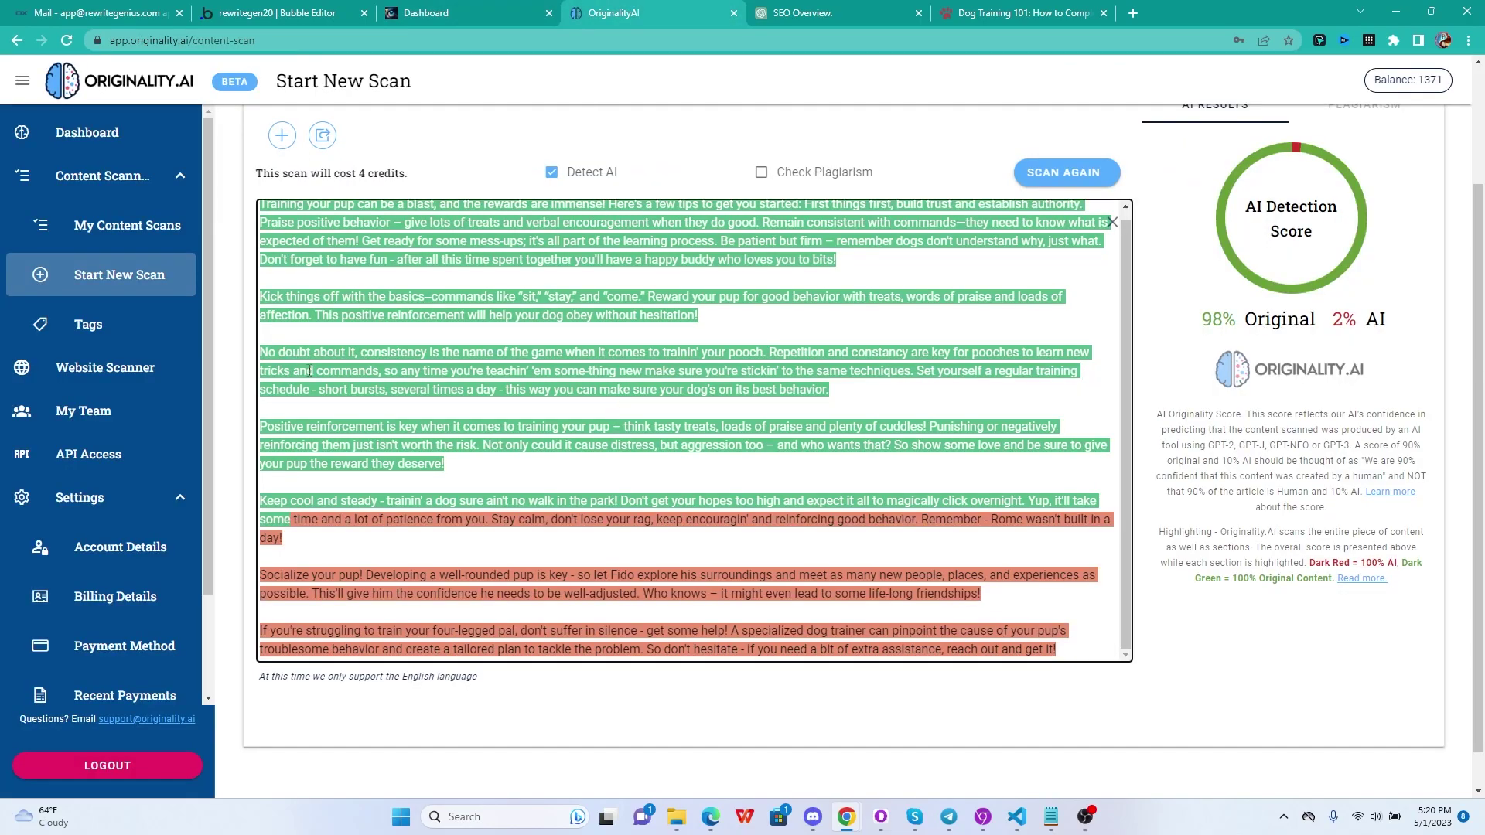
key("ctrl+a")
key("ctrl+v")
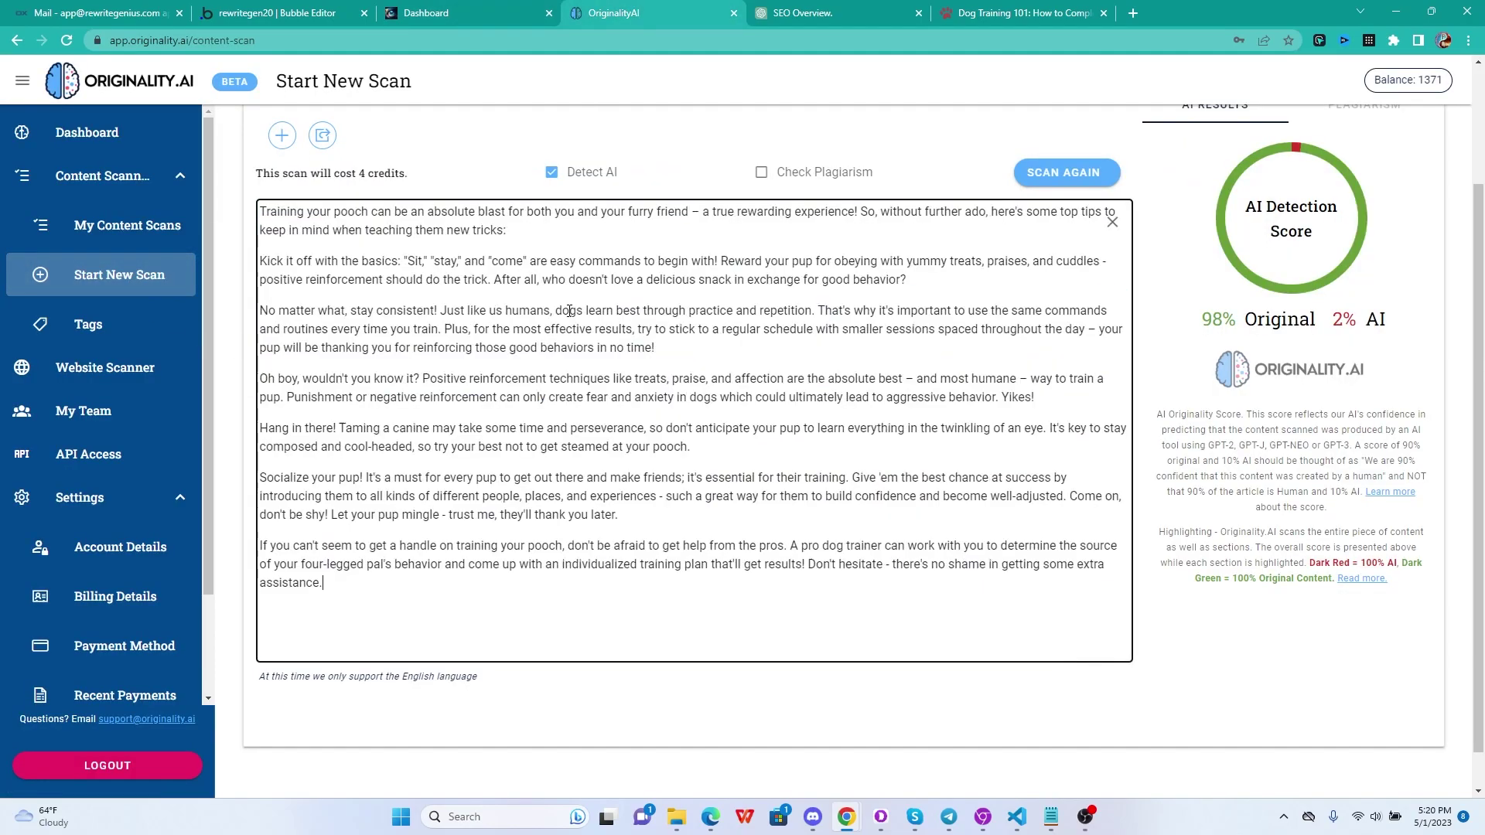
left_click(1094, 172)
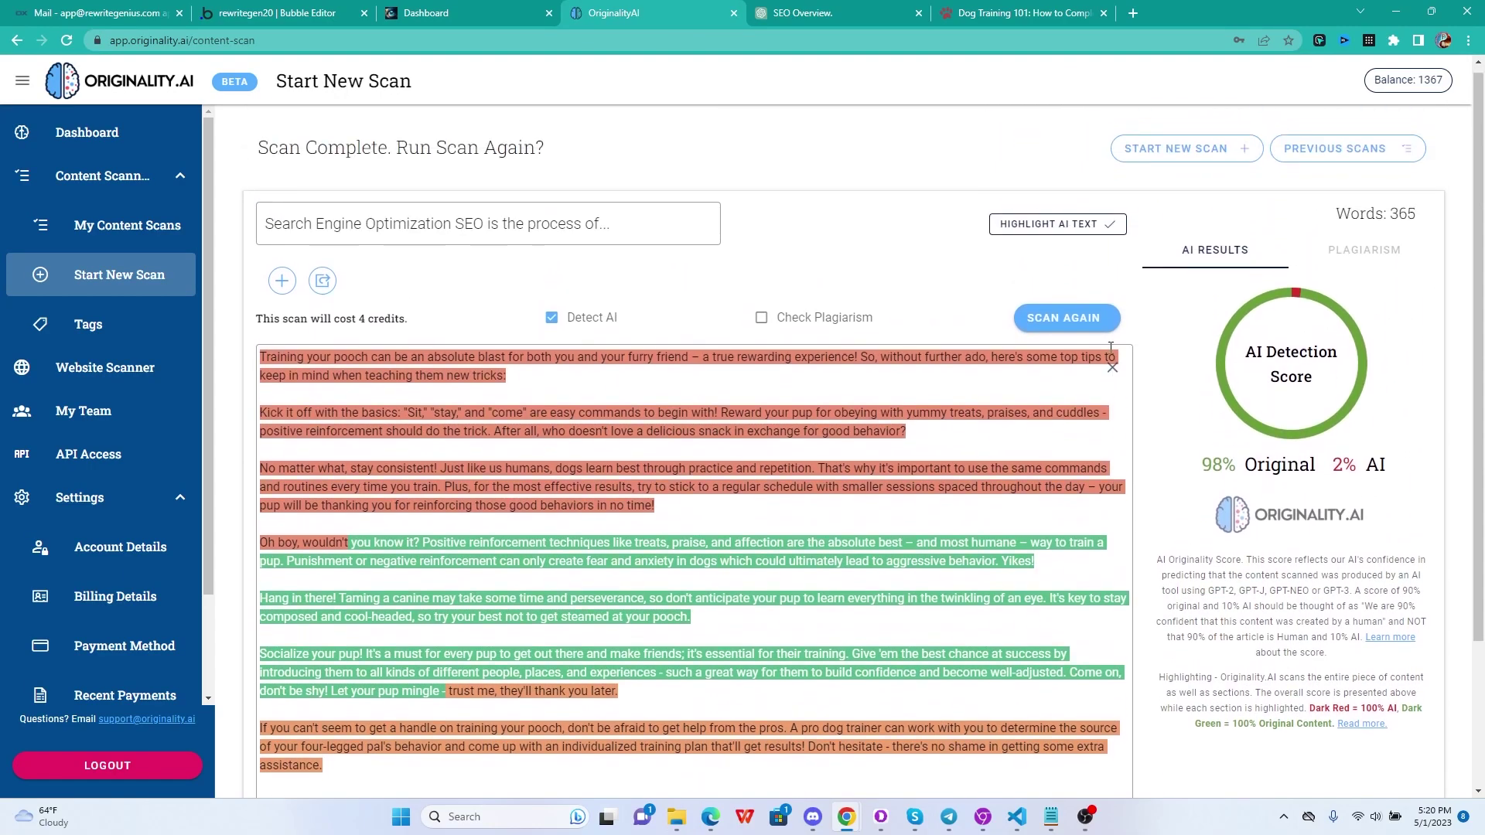
left_click(1081, 226)
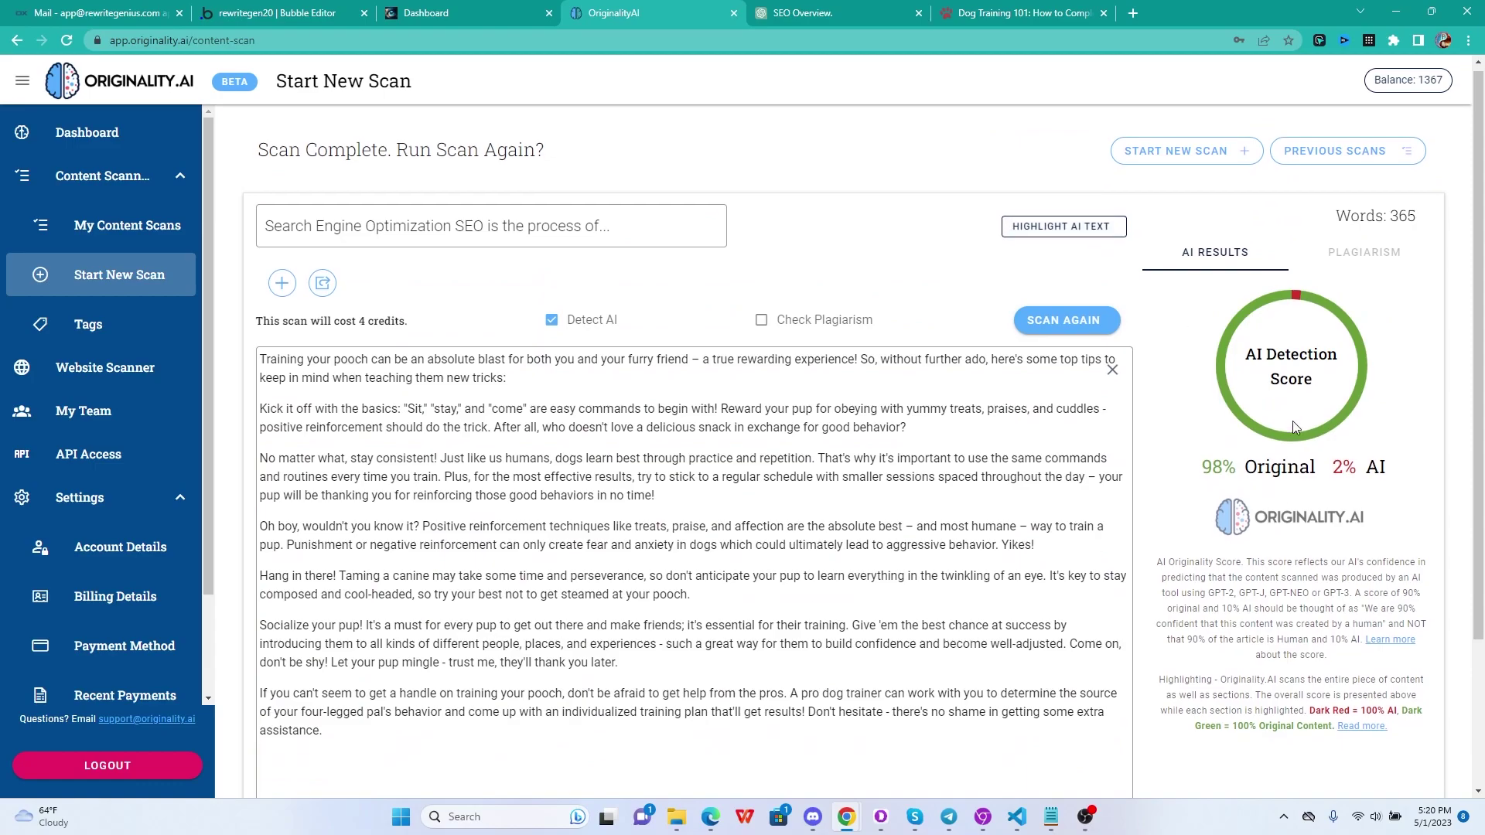
scroll(1292, 420, "down", 2)
left_click(430, 13)
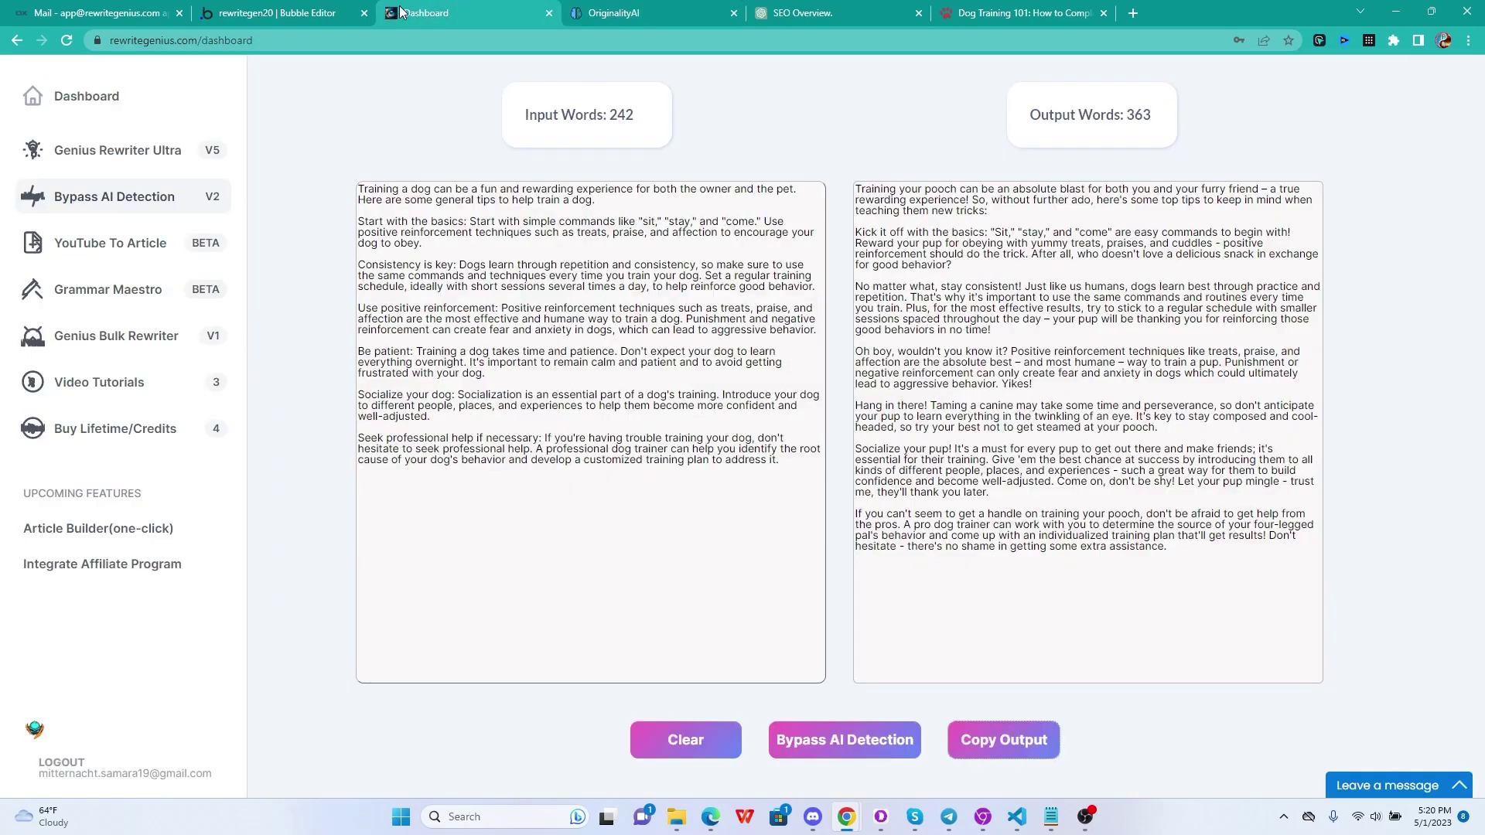